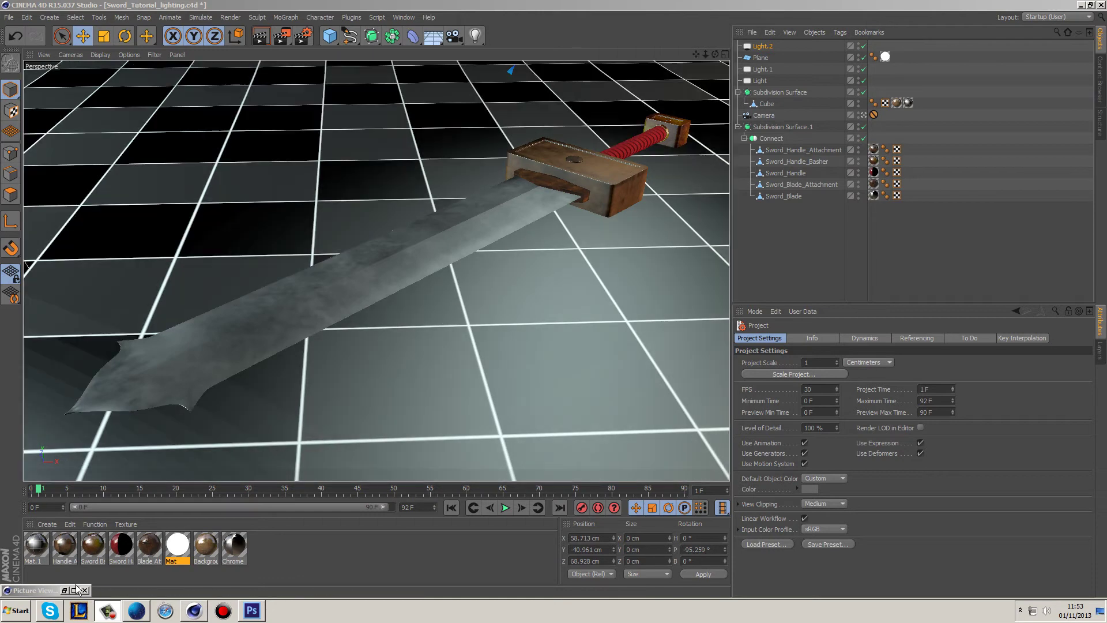
Step: View the finished sword render, and exit the scene camera to examine the whole backdrop and lighting setup
{"action": "left_click", "coordinate": [68, 589]}
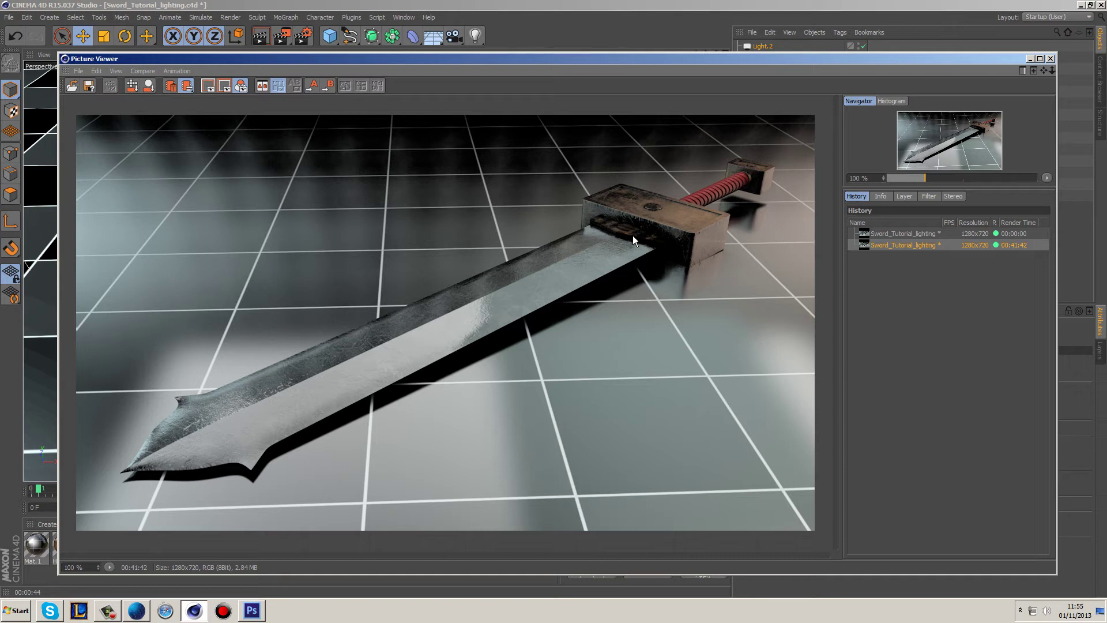
{"action": "left_click", "coordinate": [1030, 59]}
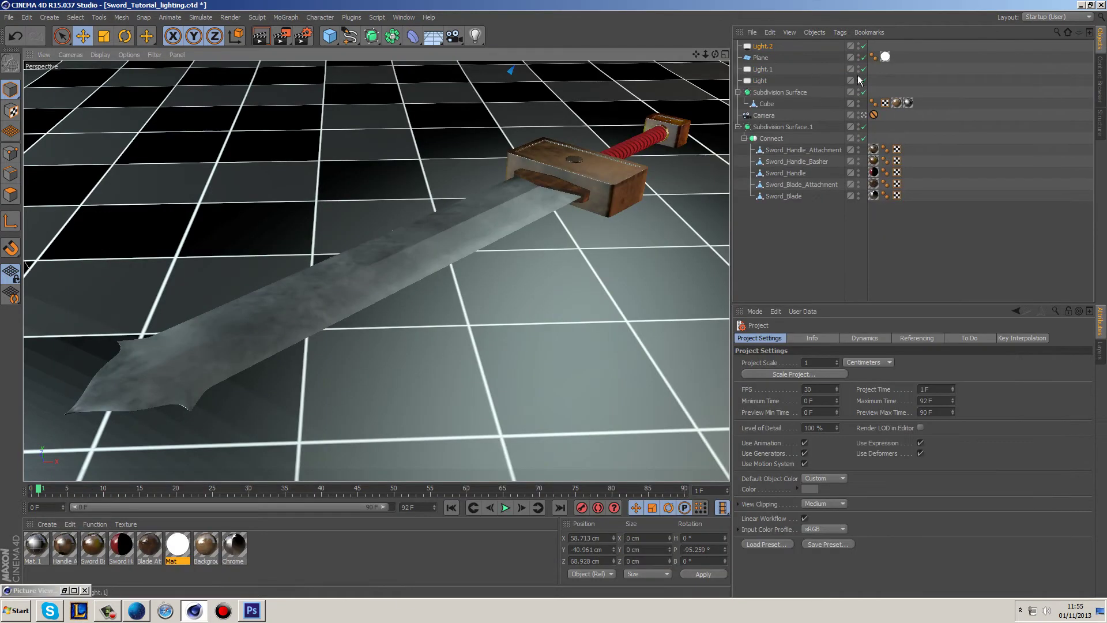
{"action": "left_click", "coordinate": [863, 116]}
{"action": "left_click_drag", "start_coordinate": [569, 222], "coordinate": [494, 241], "text": "alt"}
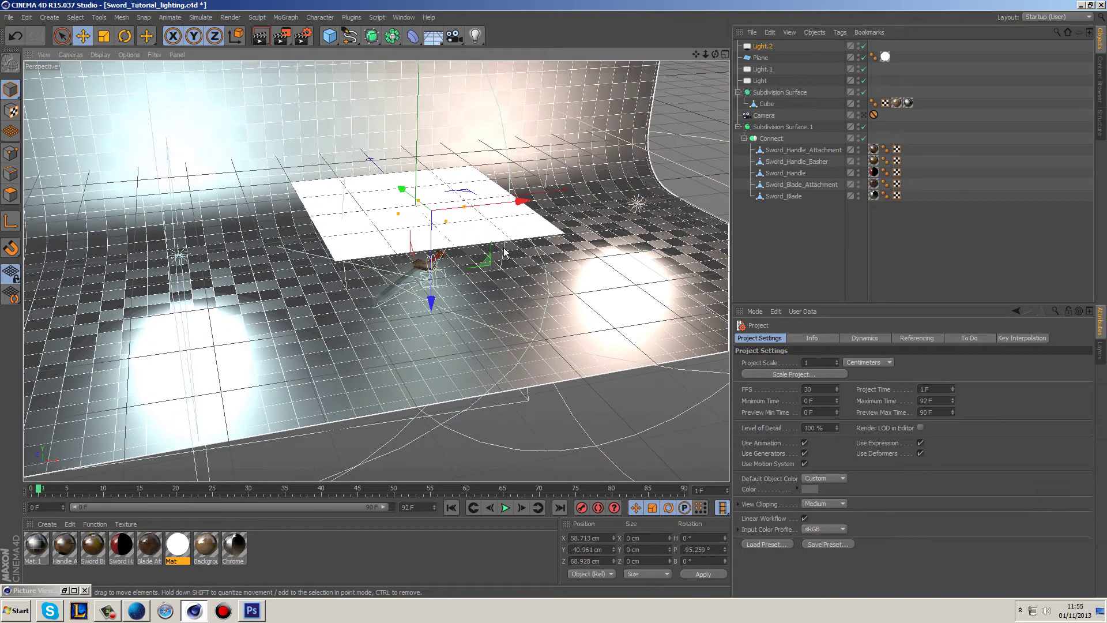
{"action": "left_click_drag", "start_coordinate": [578, 278], "coordinate": [526, 227], "text": "alt"}
{"action": "scroll", "coordinate": [525, 226], "scroll_direction": "down", "scroll_amount": 8}
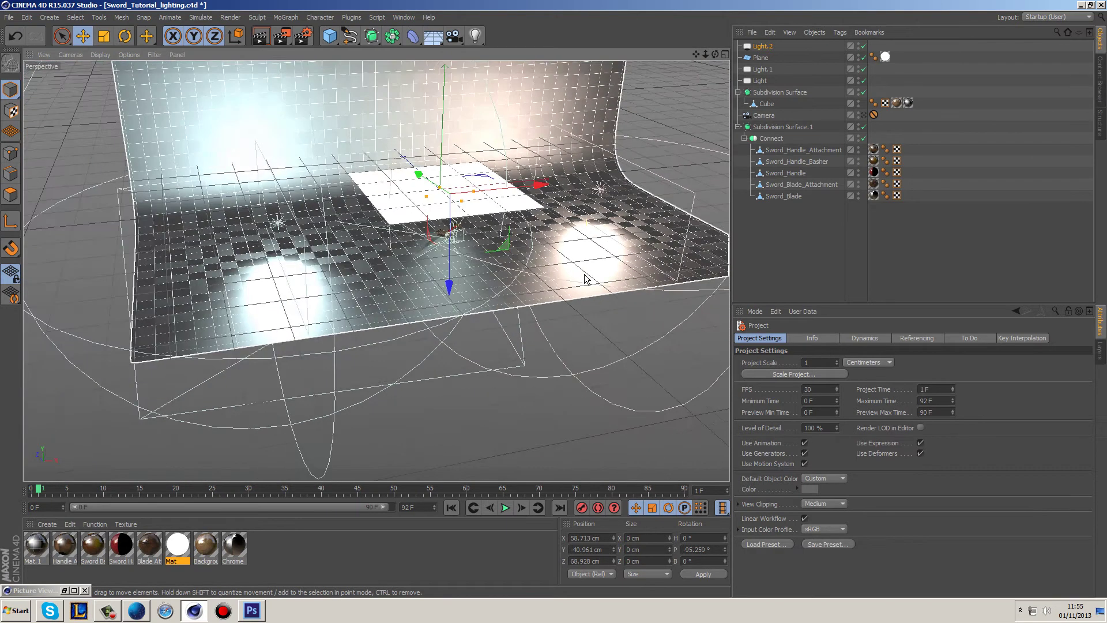
{"action": "scroll", "coordinate": [607, 192], "scroll_direction": "up", "scroll_amount": 1}
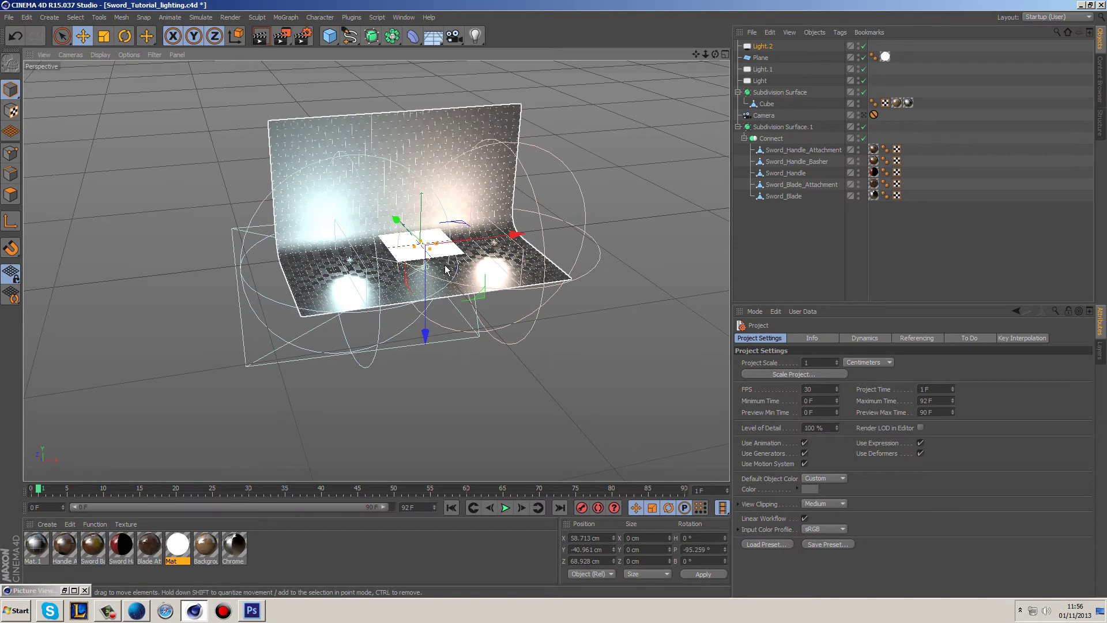
Step: Look at the white Mat material's settings and examine the plane's object properties and placement above the sword
{"action": "double_click", "coordinate": [178, 545]}
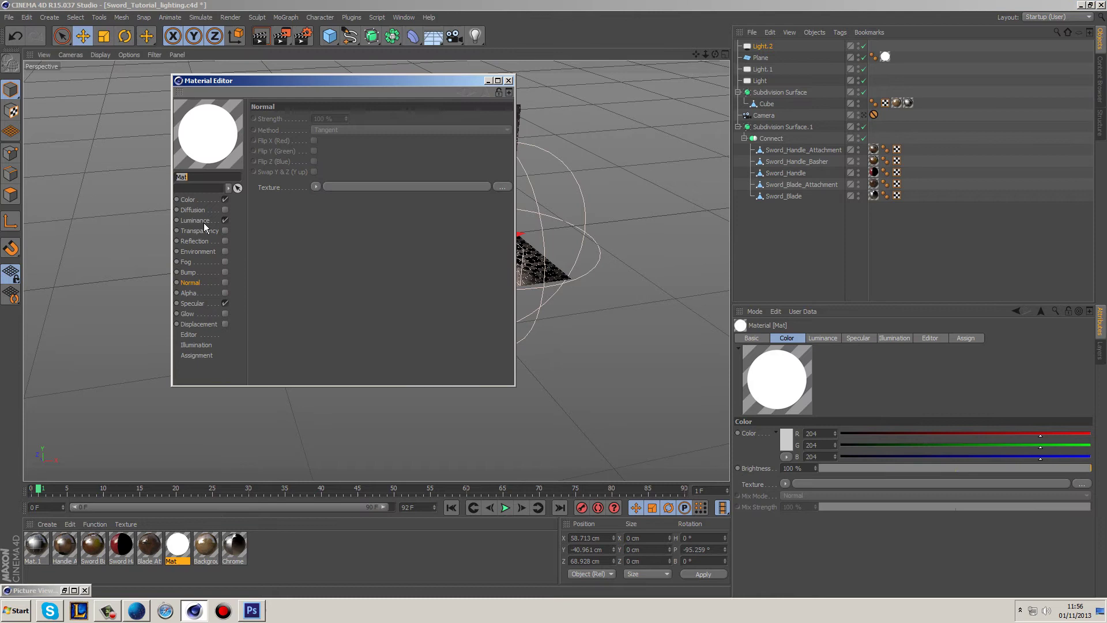
{"action": "left_click", "coordinate": [508, 80]}
{"action": "left_click", "coordinate": [759, 58]}
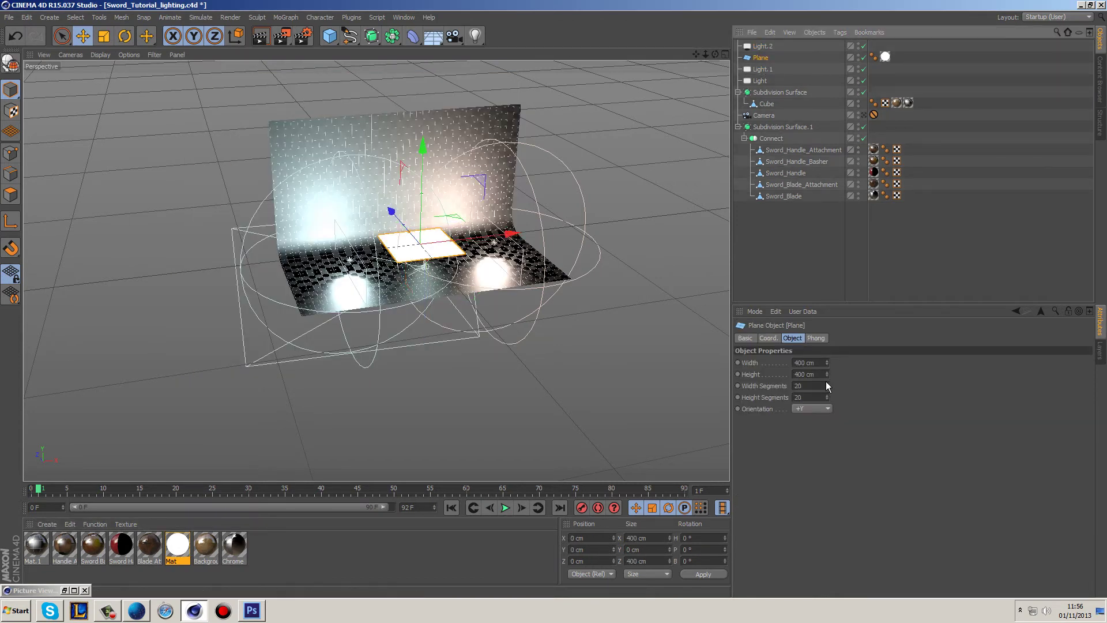
{"action": "scroll", "coordinate": [435, 281], "scroll_direction": "up", "scroll_amount": 6}
{"action": "scroll", "coordinate": [436, 281], "scroll_direction": "down", "scroll_amount": 5}
{"action": "left_click_drag", "start_coordinate": [435, 281], "coordinate": [573, 252], "text": "alt"}
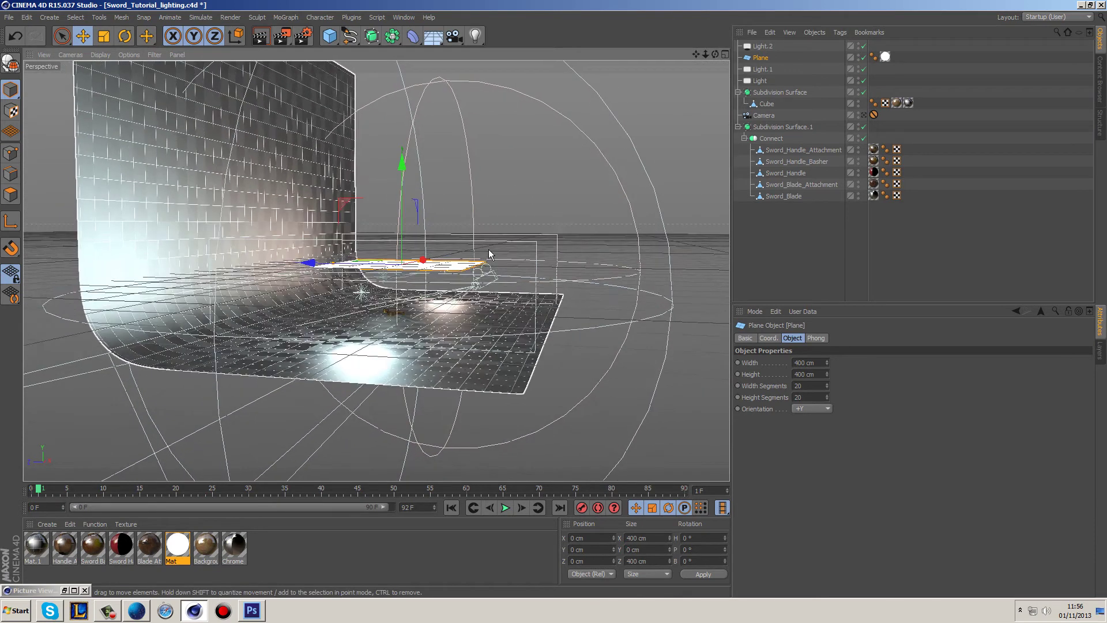
{"action": "scroll", "coordinate": [574, 252], "scroll_direction": "up", "scroll_amount": 6}
{"action": "left_click_drag", "start_coordinate": [483, 397], "coordinate": [433, 333], "text": "alt"}
{"action": "scroll", "coordinate": [450, 346], "scroll_direction": "up", "scroll_amount": 3}
{"action": "left_click_drag", "start_coordinate": [465, 369], "coordinate": [354, 350], "text": "alt"}
{"action": "left_click_drag", "start_coordinate": [287, 338], "coordinate": [294, 364], "text": "alt"}
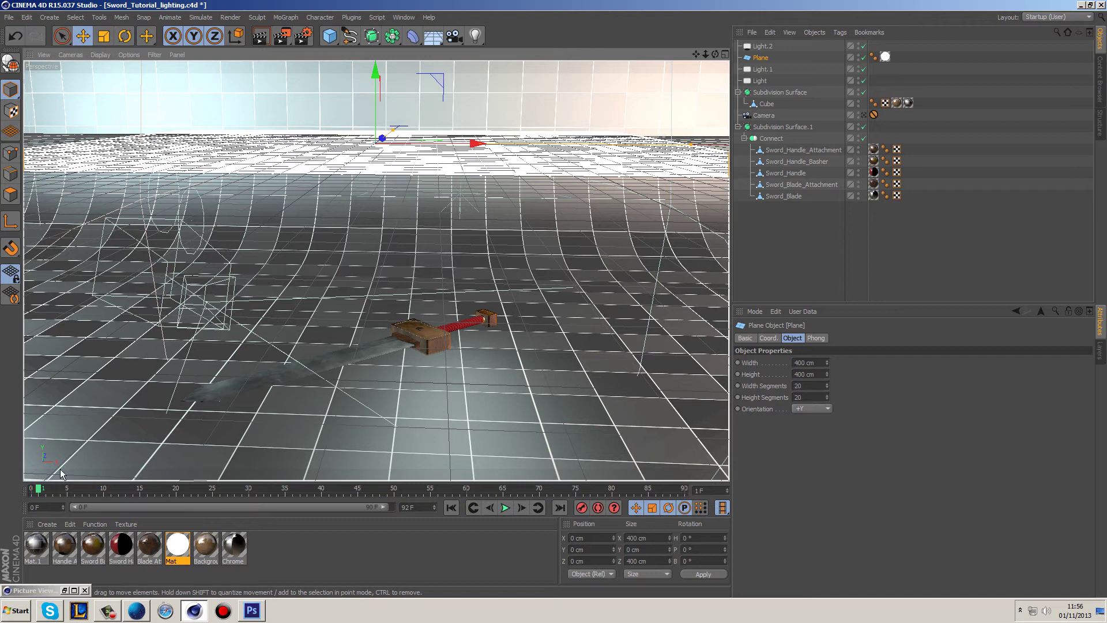
Step: Examine the Chrome material's Reflection settings and compare them with the reflections in the finished sword render
{"action": "left_click", "coordinate": [235, 547]}
{"action": "double_click", "coordinate": [236, 551]}
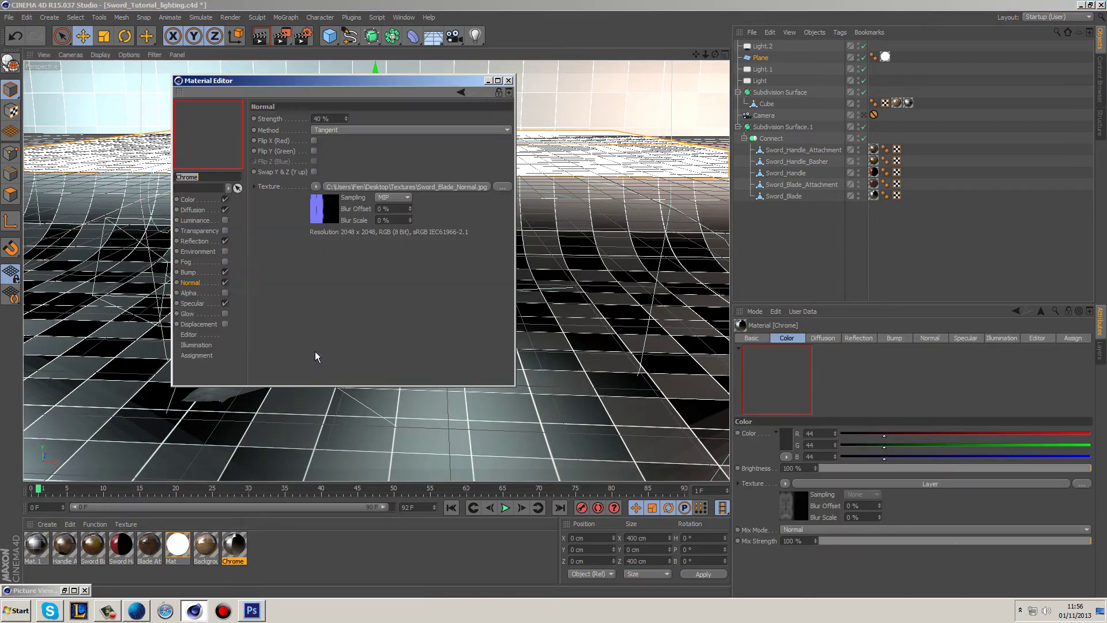
{"action": "left_click", "coordinate": [201, 242]}
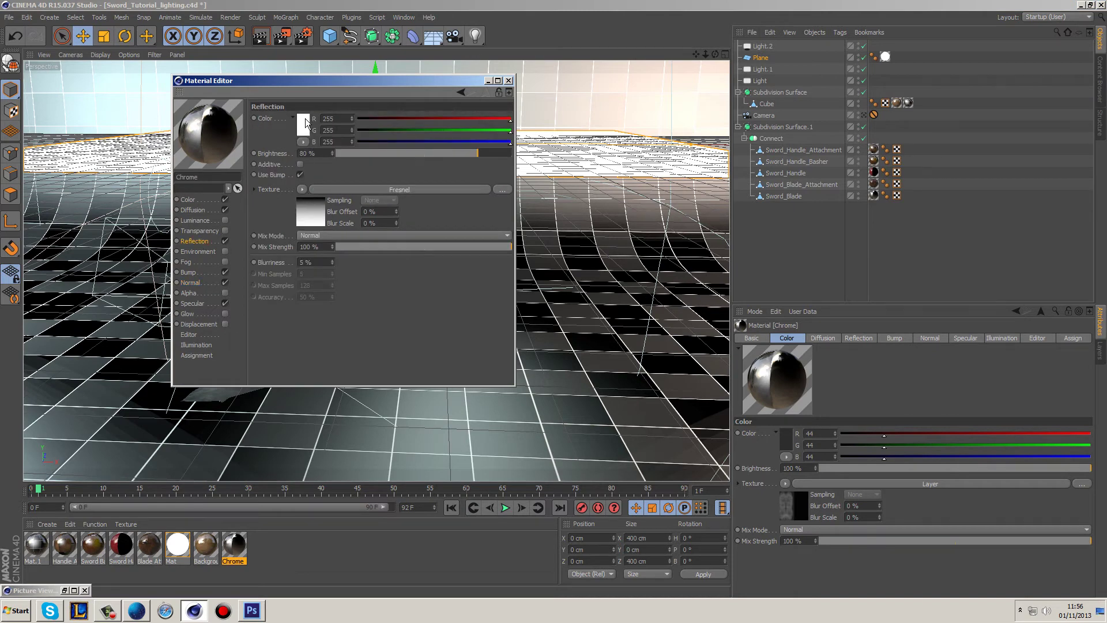
{"action": "left_click_drag", "start_coordinate": [303, 85], "coordinate": [794, 159]}
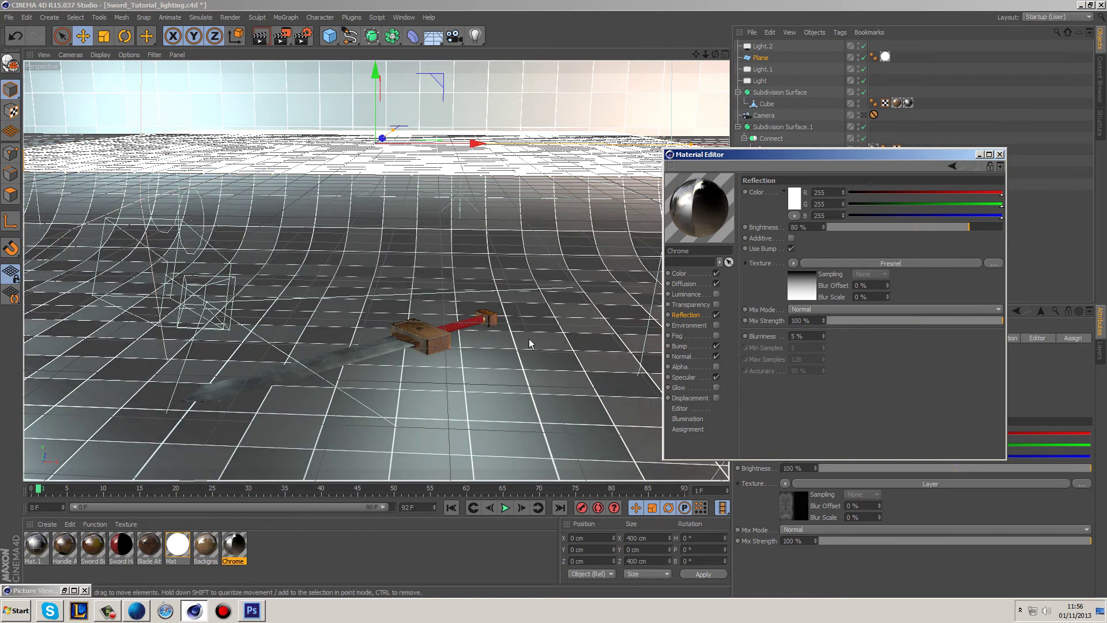
{"action": "left_click", "coordinate": [65, 588]}
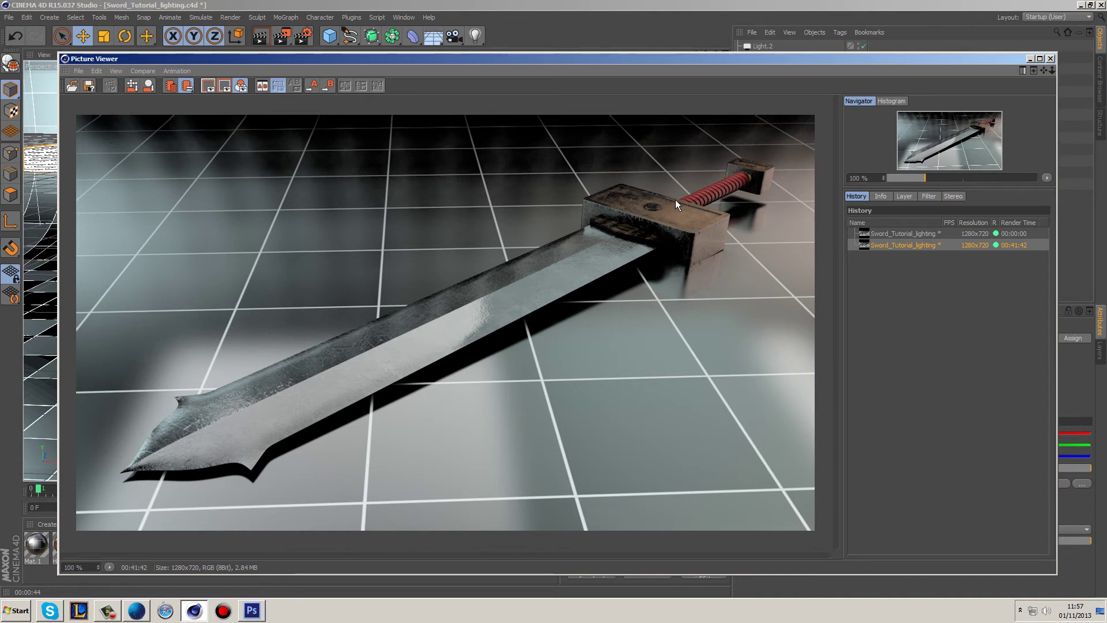
{"action": "left_click", "coordinate": [1050, 58]}
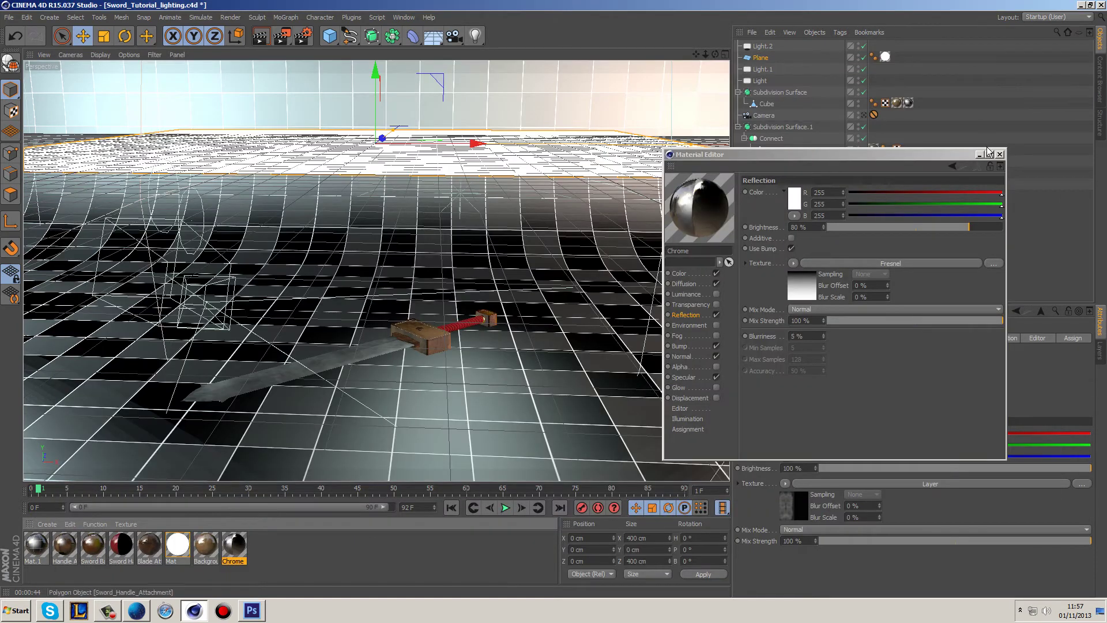
{"action": "left_click", "coordinate": [1000, 154]}
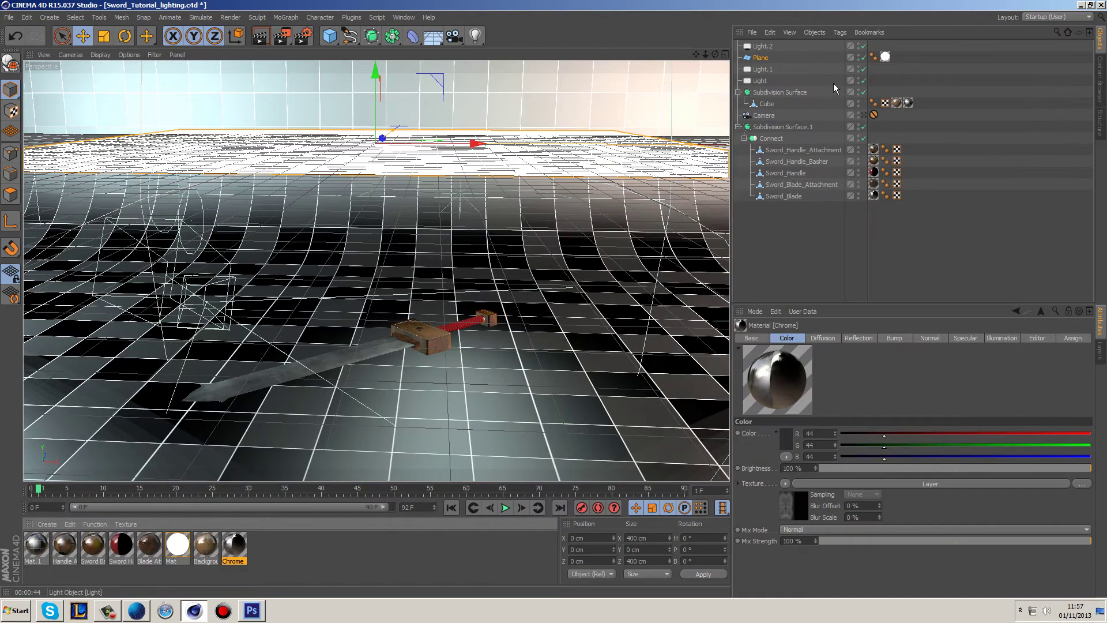
Step: Select Light.2 above the sword and switch it off and on to check its effect on the scene
{"action": "left_click_drag", "start_coordinate": [666, 102], "coordinate": [455, 196], "text": "alt"}
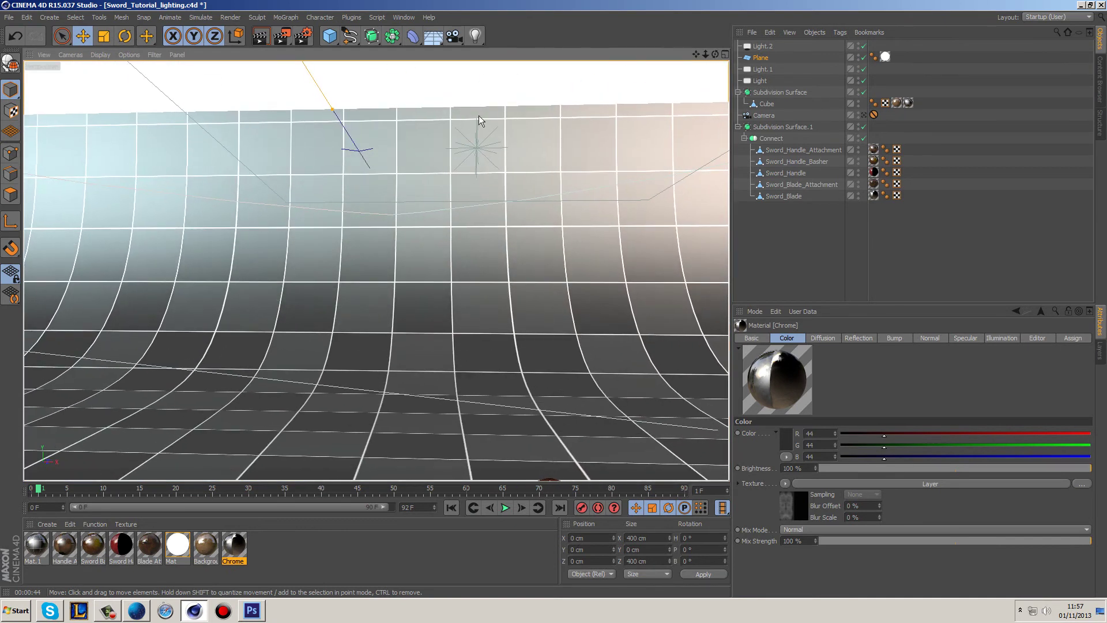
{"action": "left_click", "coordinate": [482, 150]}
{"action": "left_click_drag", "start_coordinate": [576, 147], "coordinate": [427, 165], "text": "alt"}
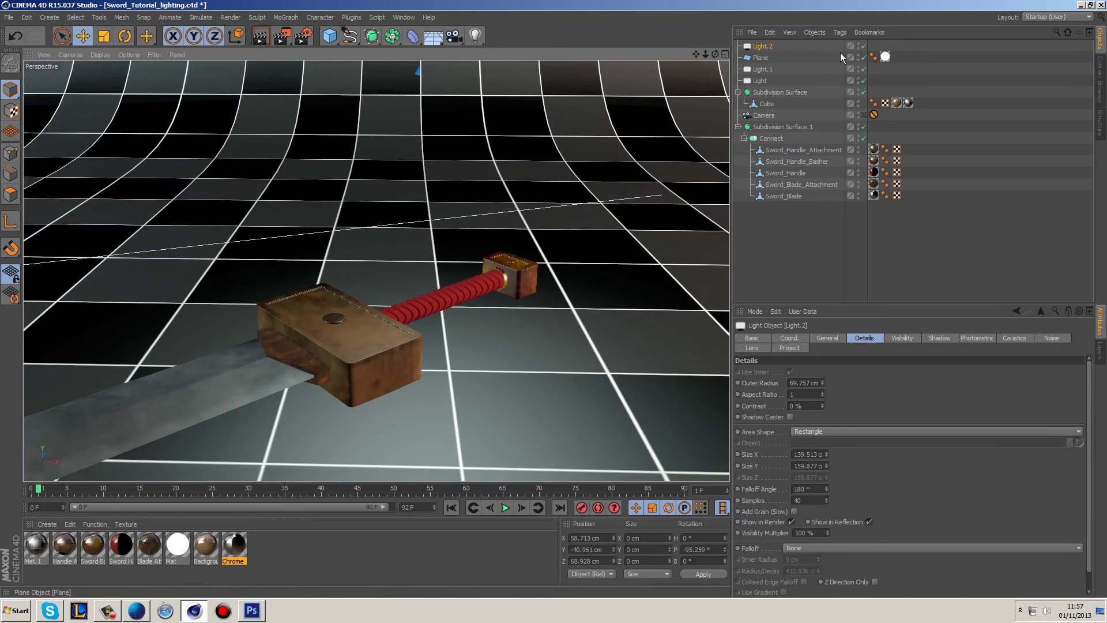
{"action": "left_click", "coordinate": [863, 46]}
{"action": "left_click", "coordinate": [863, 46]}
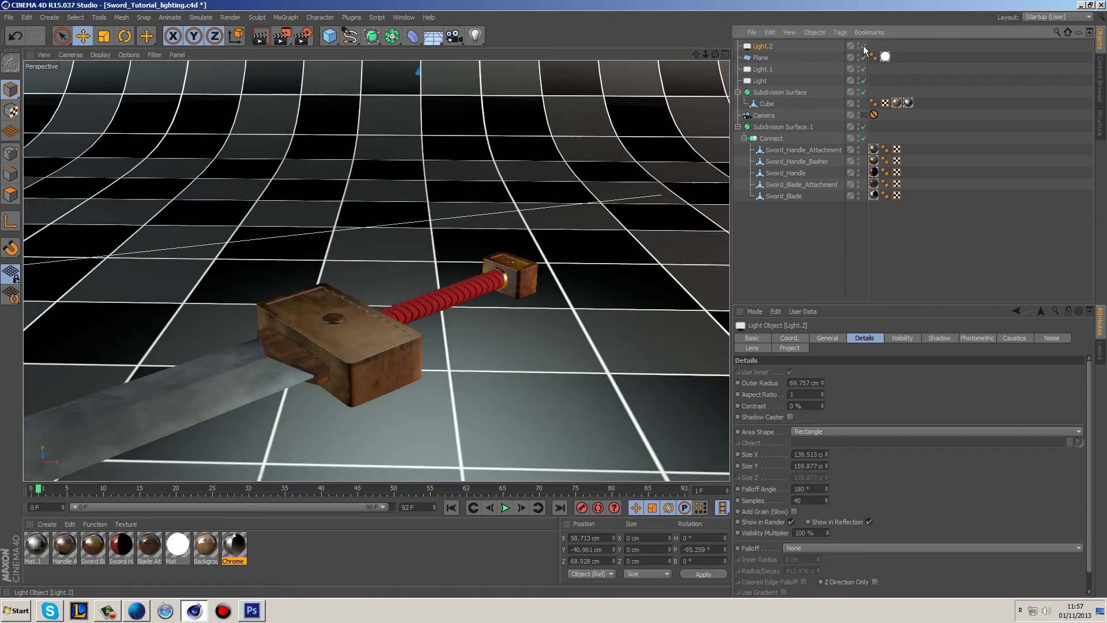
{"action": "left_click", "coordinate": [863, 46]}
{"action": "left_click", "coordinate": [863, 46]}
{"action": "double_click", "coordinate": [863, 46]}
Step: Try the wooden Background material on the curved backdrop and undo it
{"action": "scroll", "coordinate": [536, 205], "scroll_direction": "down", "scroll_amount": 10}
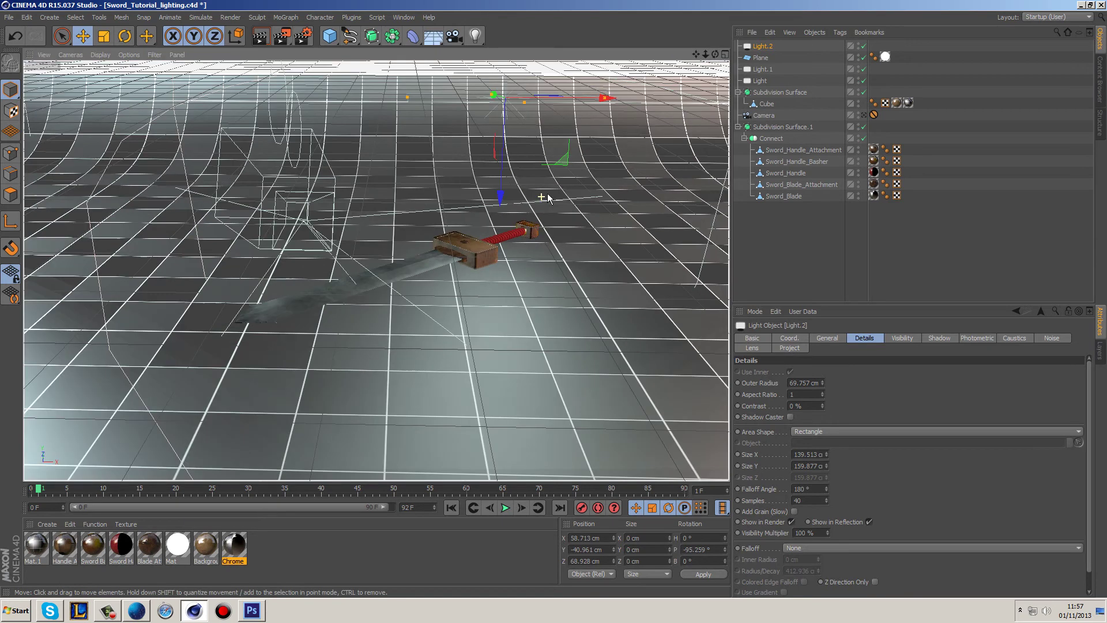
{"action": "left_click_drag", "start_coordinate": [332, 176], "coordinate": [565, 219], "text": "alt"}
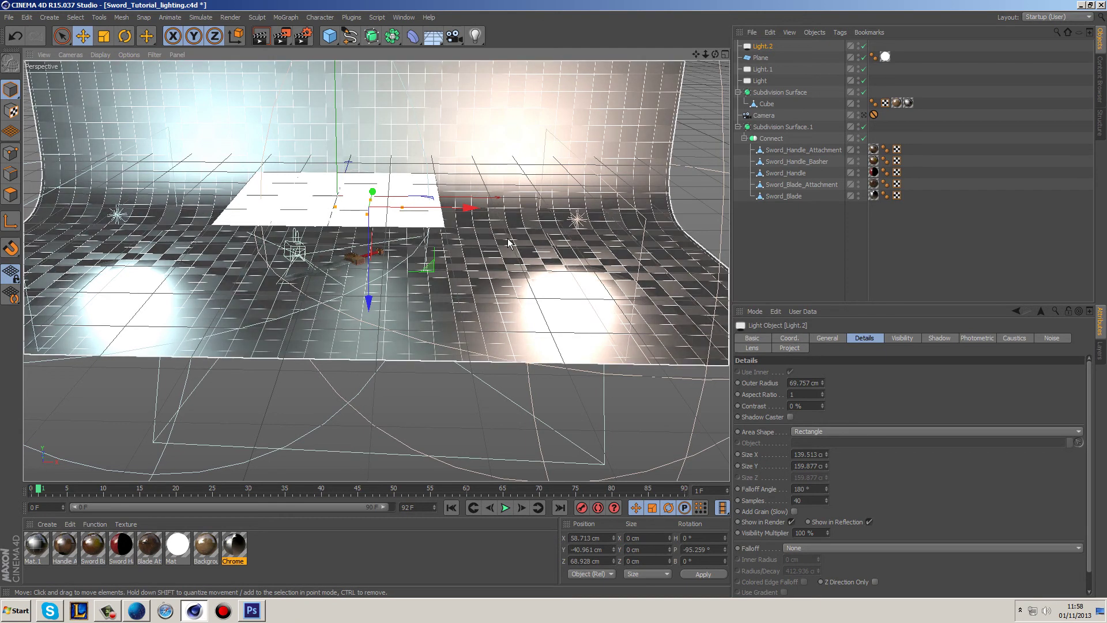
{"action": "left_click_drag", "start_coordinate": [353, 417], "coordinate": [381, 443], "text": "alt"}
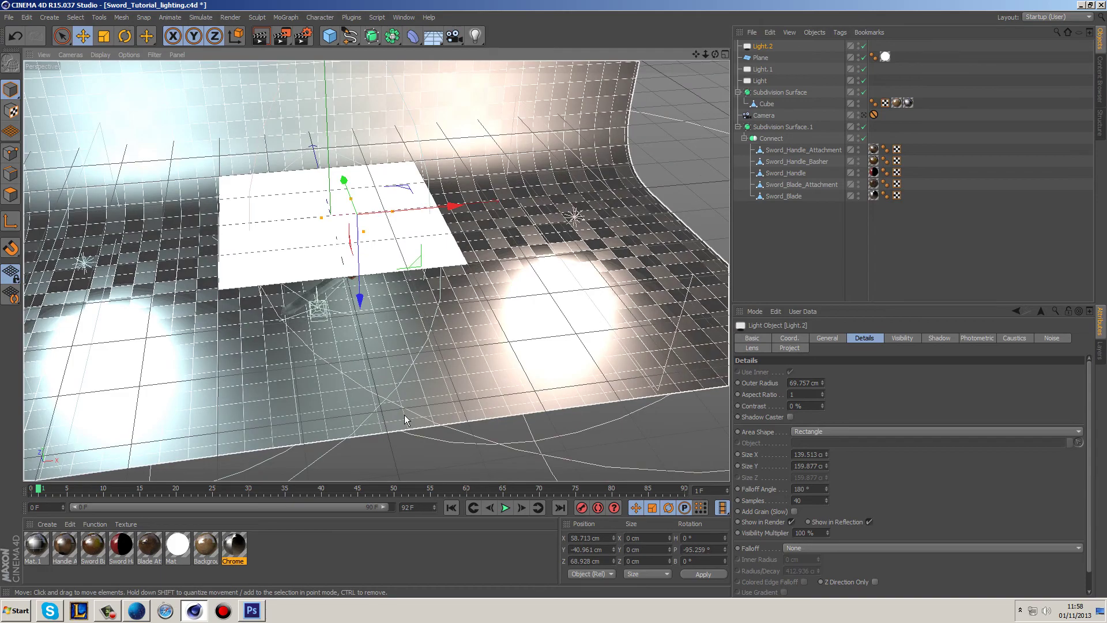
{"action": "left_click_drag", "start_coordinate": [292, 397], "coordinate": [634, 236], "text": "alt"}
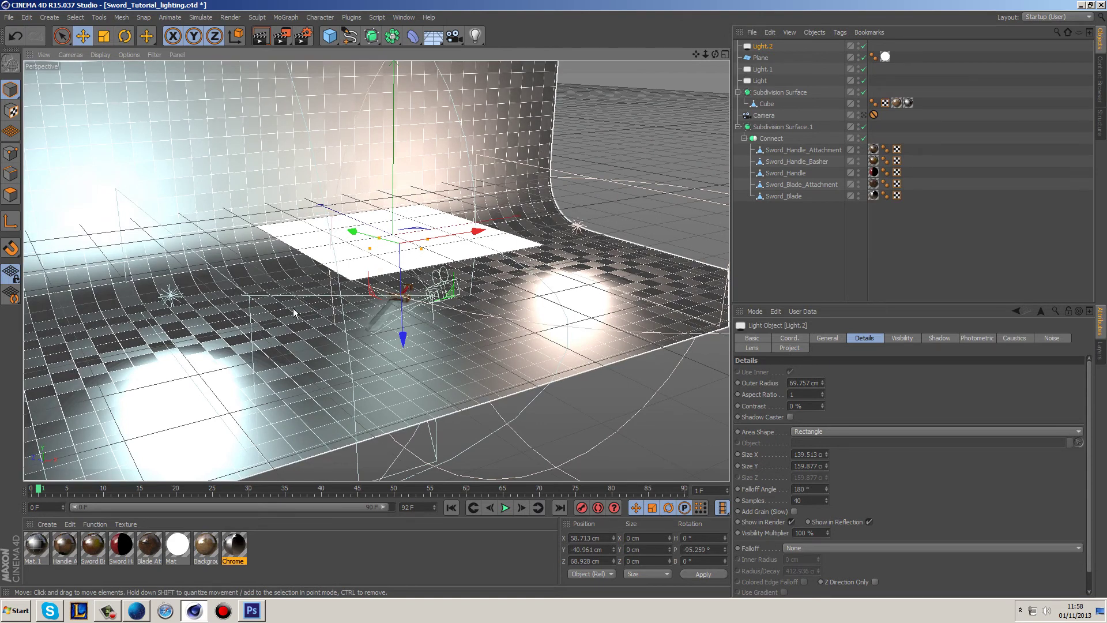
{"action": "left_click", "coordinate": [303, 552]}
{"action": "left_click", "coordinate": [208, 550]}
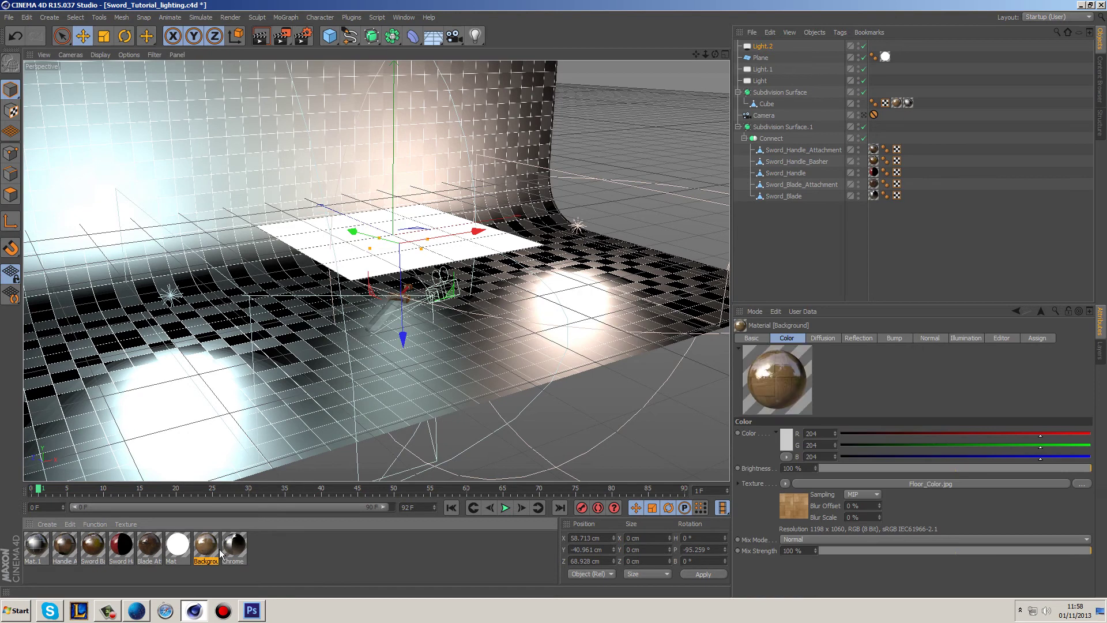
{"action": "left_click_drag", "start_coordinate": [208, 552], "coordinate": [537, 340]}
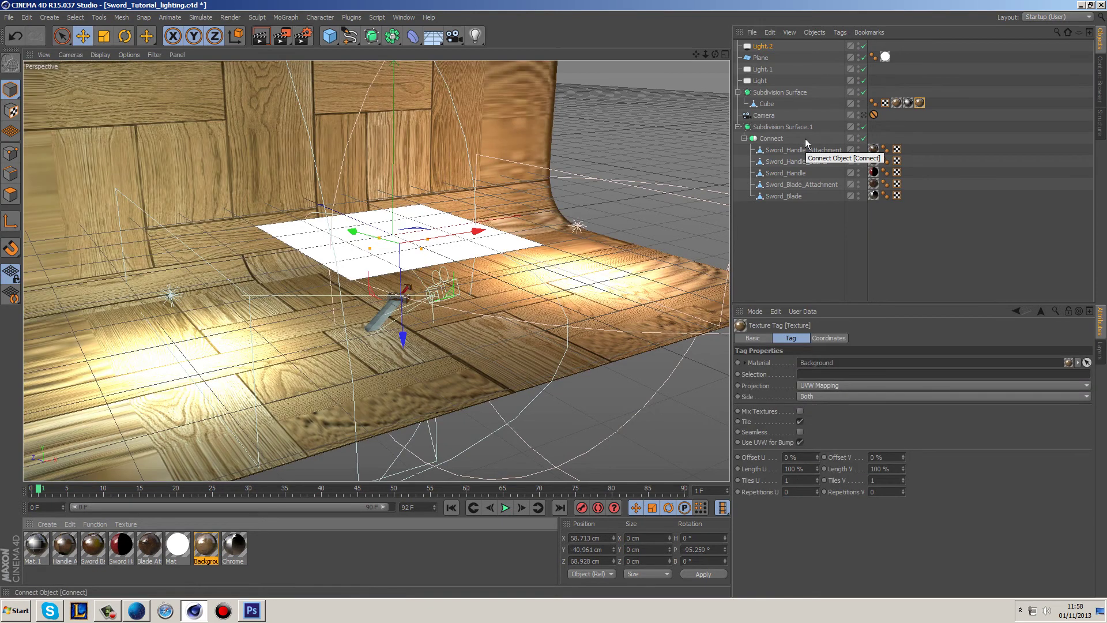
{"action": "key", "text": "ctrl+z"}
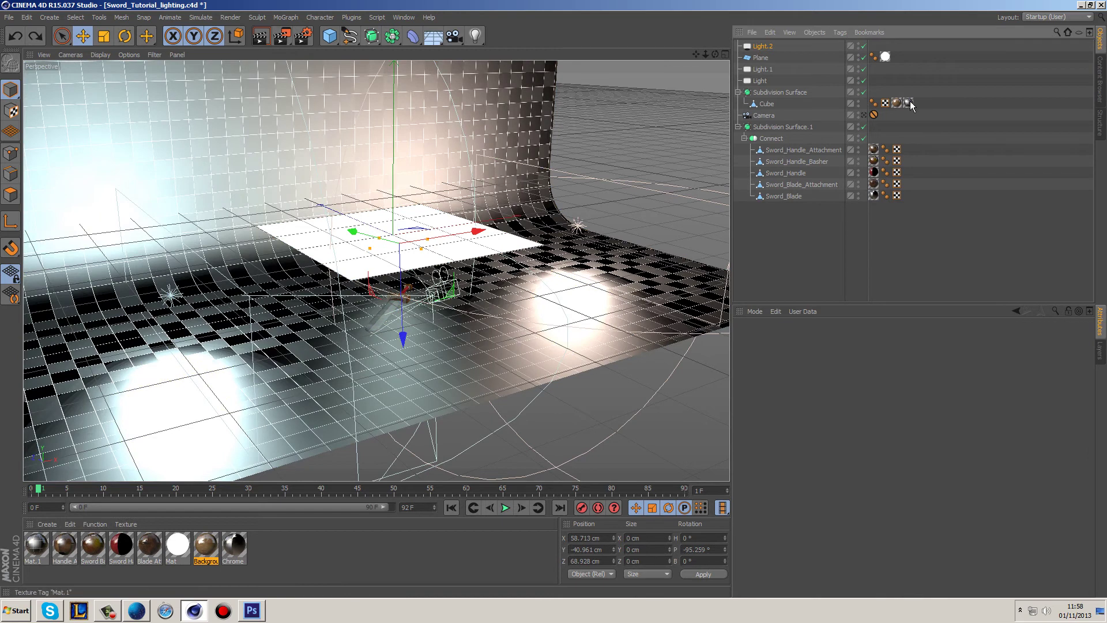
Step: Check the projection and tiling settings of the Background texture tag on the backdrop's Cube, and clear the selection
{"action": "left_click_drag", "start_coordinate": [909, 104], "coordinate": [890, 105]}
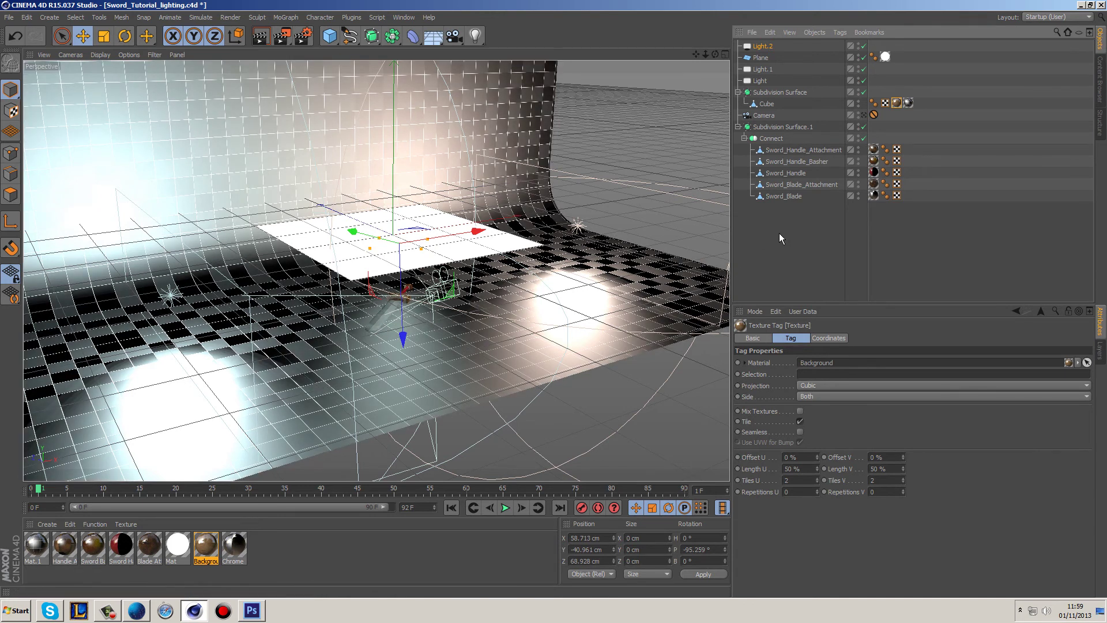
{"action": "left_click", "coordinate": [779, 237]}
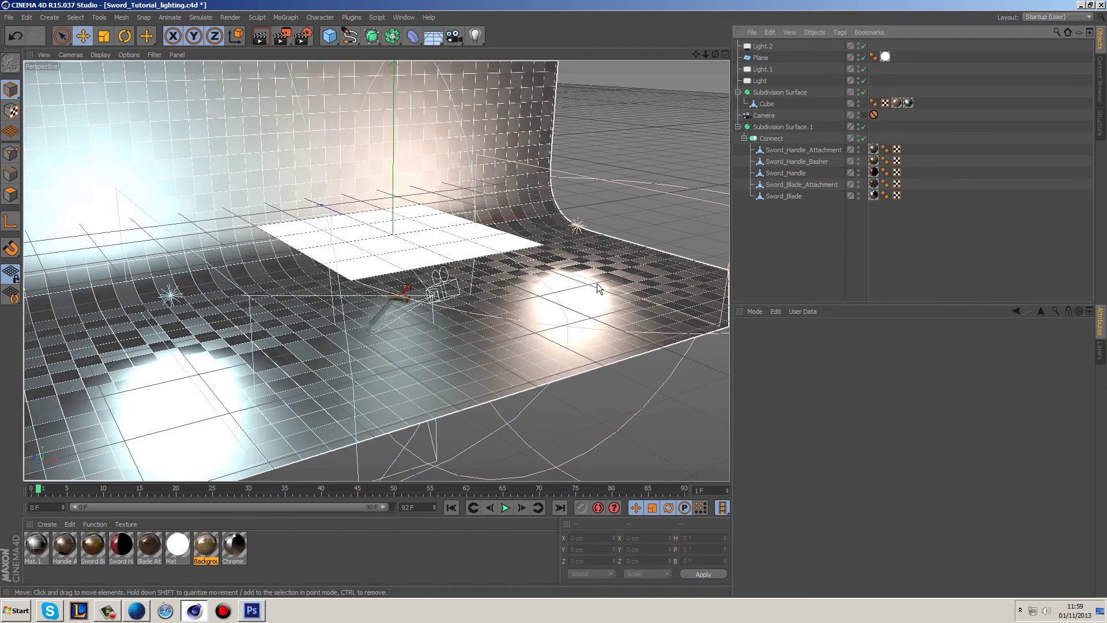
{"action": "left_click_drag", "start_coordinate": [594, 309], "coordinate": [515, 310], "text": "alt"}
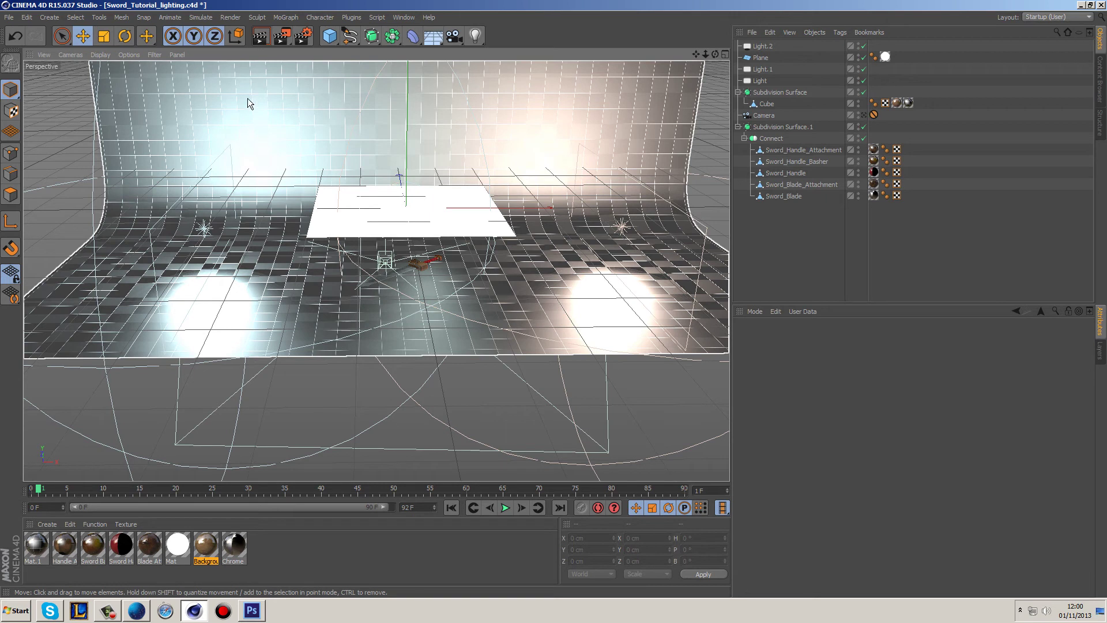
Step: Start a new project, create a sphere and place a duplicate of it beside the original along the X axis
{"action": "left_click", "coordinate": [15, 19]}
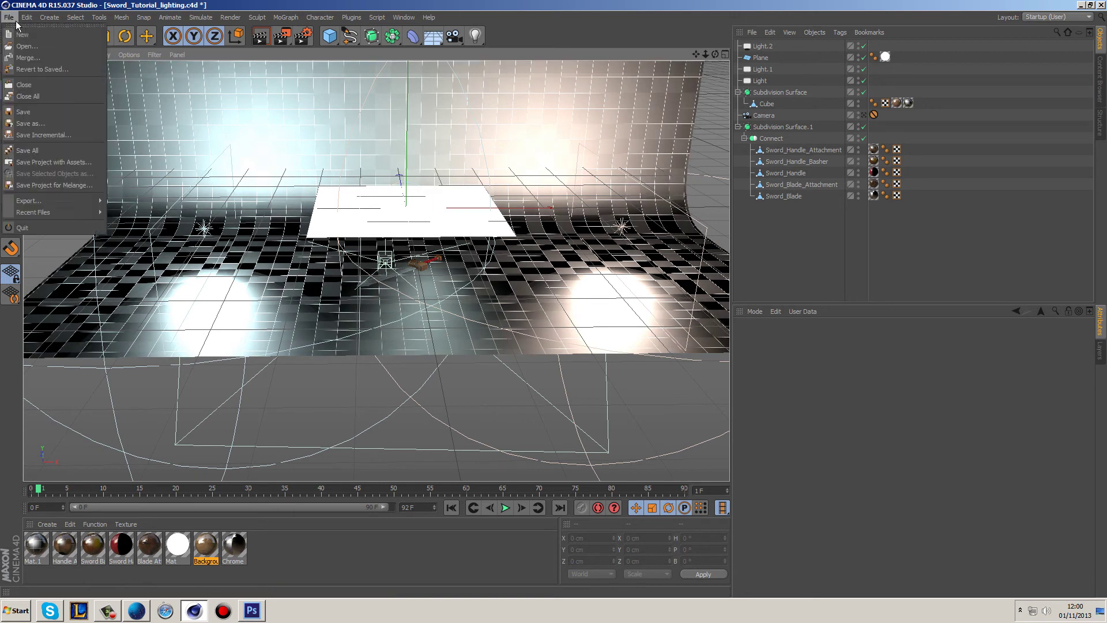
{"action": "left_click", "coordinate": [22, 34]}
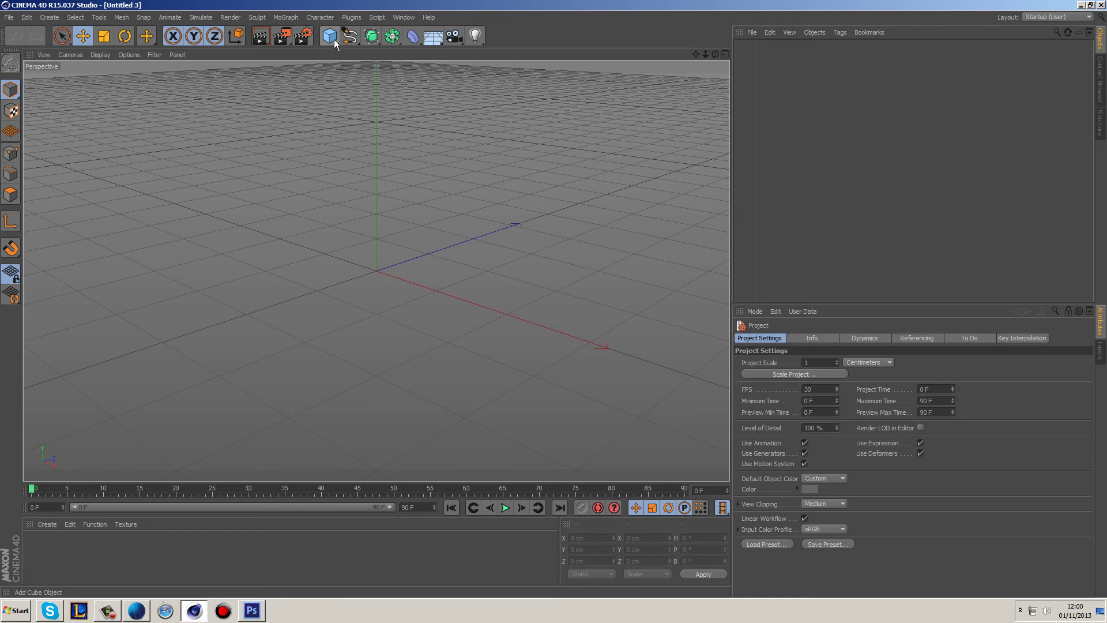
{"action": "left_click_drag", "start_coordinate": [333, 40], "coordinate": [506, 58]}
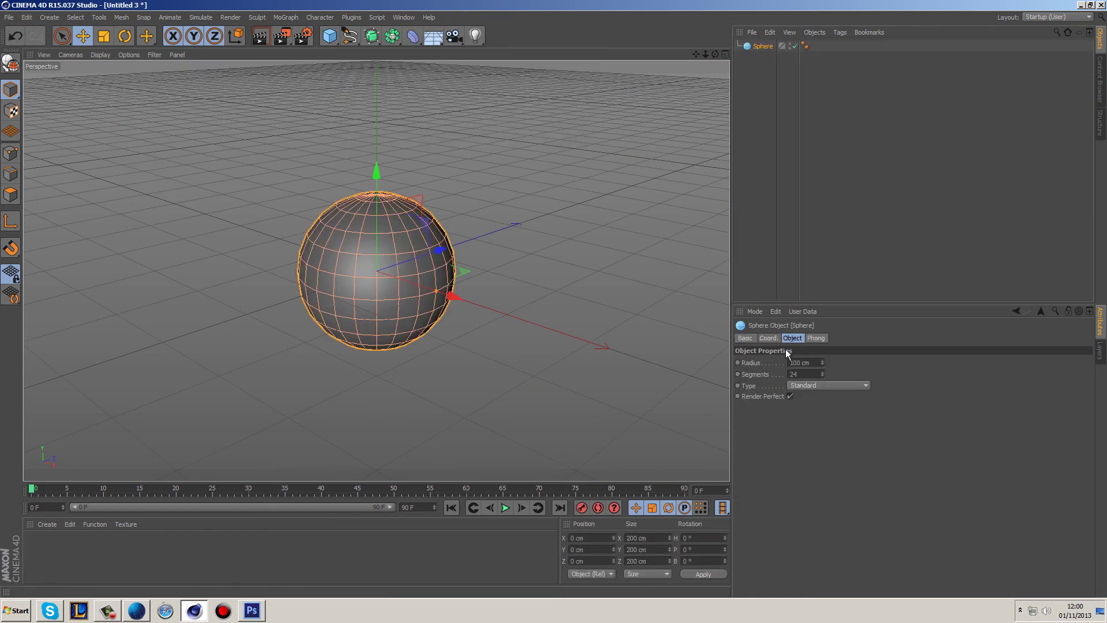
{"action": "left_click_drag", "start_coordinate": [451, 303], "coordinate": [641, 387], "text": "ctrl"}
{"action": "left_click", "coordinate": [441, 427]}
{"action": "left_click_drag", "start_coordinate": [442, 426], "coordinate": [441, 376], "text": "alt"}
Step: Create two materials named 1 and 2, and apply 1 to the original sphere and 2 to its duplicate
{"action": "double_click", "coordinate": [55, 572]}
{"action": "double_click", "coordinate": [36, 560]}
{"action": "type", "text": "1"}
{"action": "double_click", "coordinate": [99, 559]}
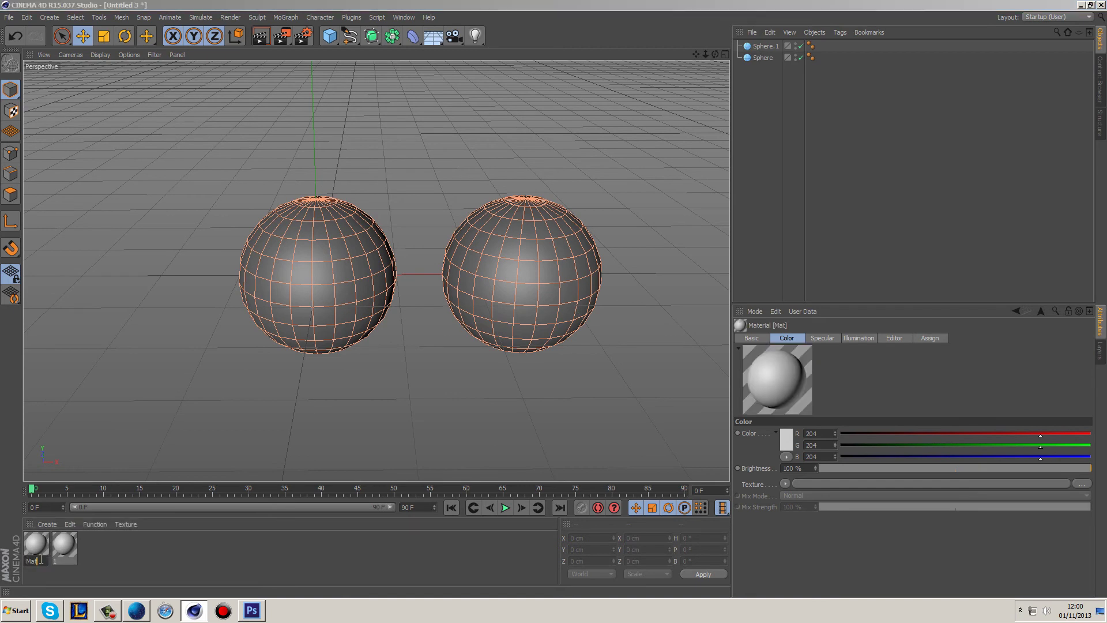
{"action": "double_click", "coordinate": [32, 561]}
{"action": "type", "text": "2"}
{"action": "key", "text": "Return"}
{"action": "left_click_drag", "start_coordinate": [64, 545], "coordinate": [128, 471]}
{"action": "left_click_drag", "start_coordinate": [37, 549], "coordinate": [533, 266]}
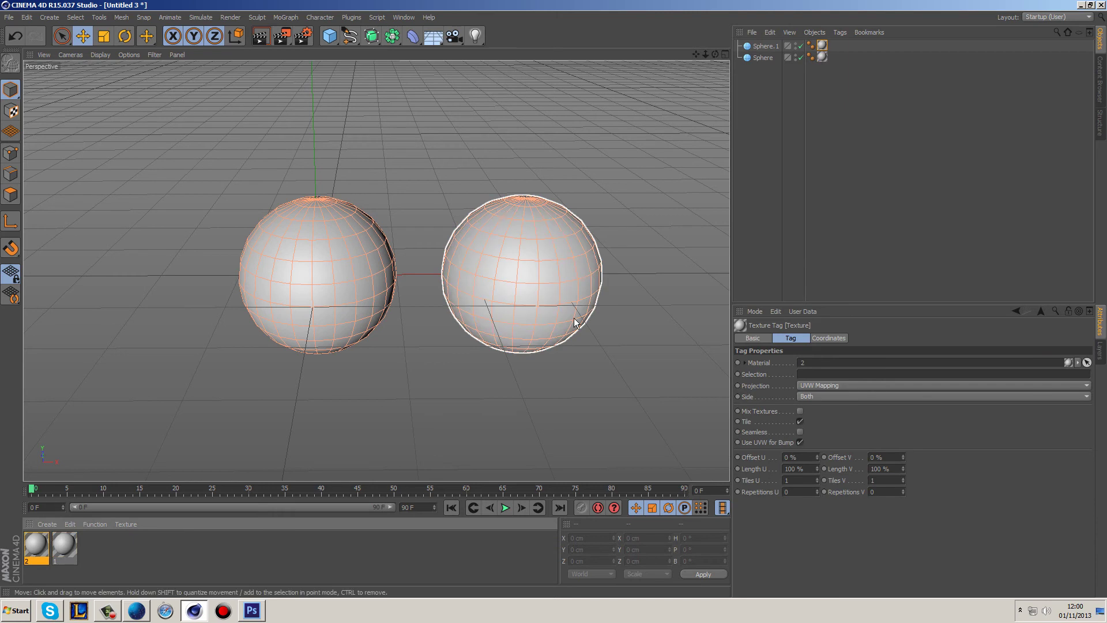
Step: Group both spheres under a new Connect object and place it inside a Subdivision Surface
{"action": "left_click_drag", "start_coordinate": [771, 70], "coordinate": [750, 43]}
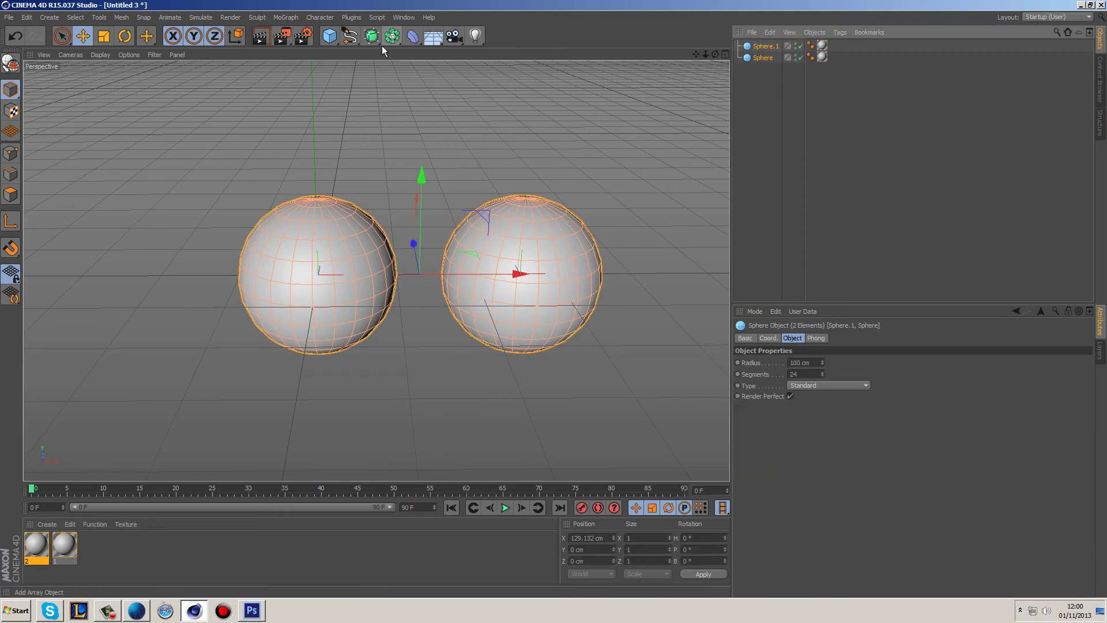
{"action": "left_click_drag", "start_coordinate": [391, 37], "coordinate": [513, 97]}
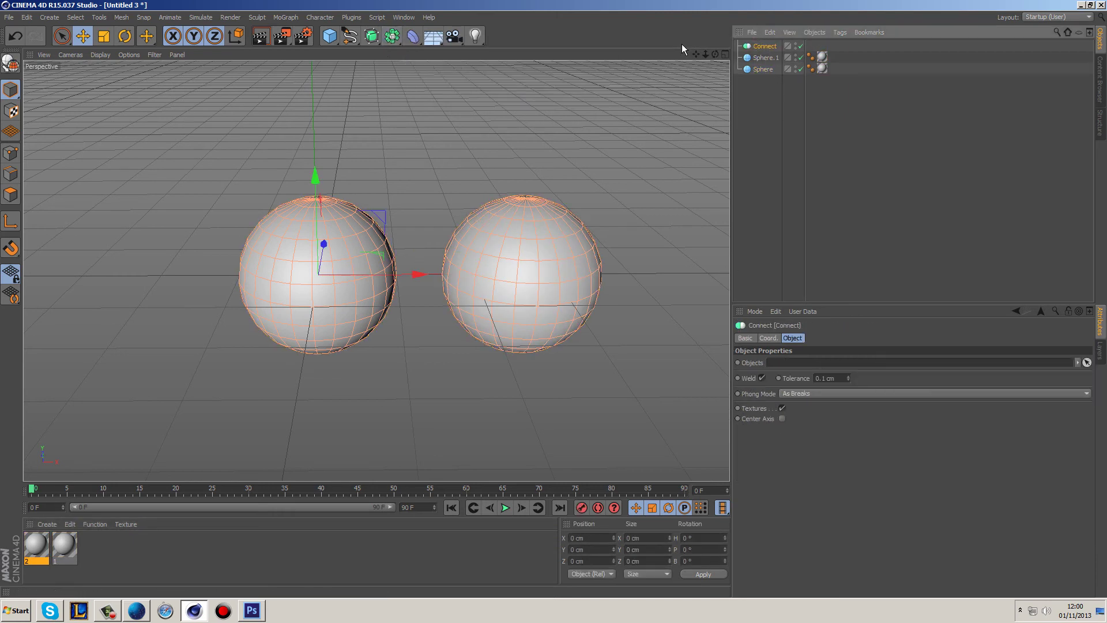
{"action": "left_click_drag", "start_coordinate": [759, 80], "coordinate": [763, 49]}
{"action": "left_click_drag", "start_coordinate": [372, 36], "coordinate": [418, 54], "text": "alt"}
{"action": "left_click", "coordinate": [789, 122]}
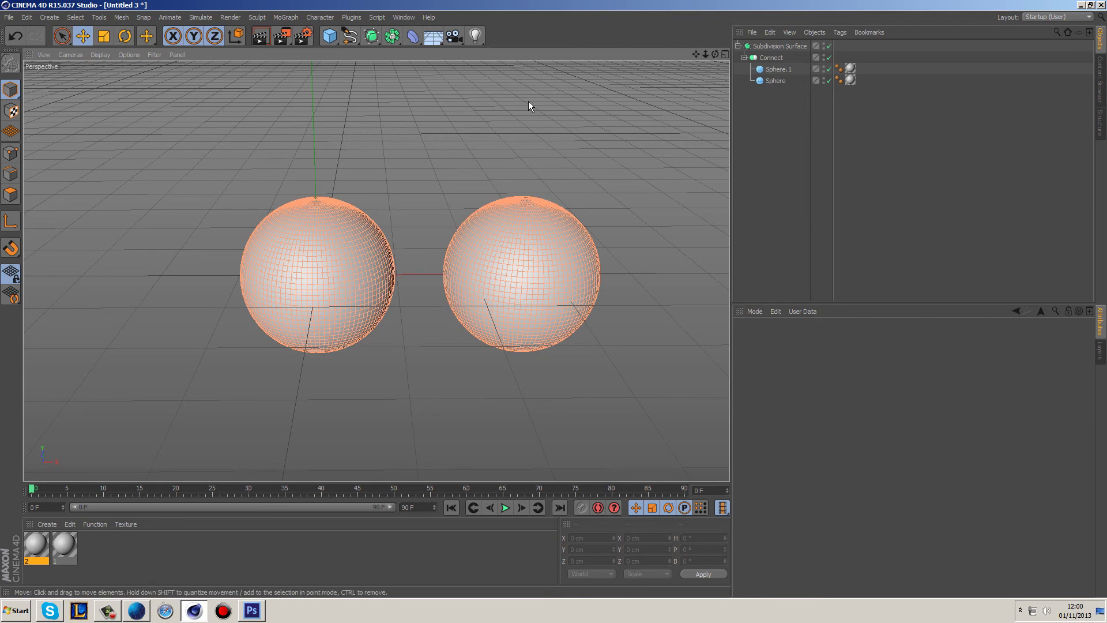
Step: Add a light, pitch it to -90° and position it centrally above the two spheres at about X 127 cm, Y 390 cm
{"action": "left_click_drag", "start_coordinate": [475, 36], "coordinate": [565, 82]}
{"action": "left_click", "coordinate": [125, 35]}
{"action": "left_click_drag", "start_coordinate": [315, 283], "coordinate": [328, 174]}
{"action": "left_click", "coordinate": [82, 35]}
{"action": "left_click_drag", "start_coordinate": [409, 275], "coordinate": [638, 266]}
{"action": "left_click_drag", "start_coordinate": [429, 321], "coordinate": [445, 81]}
Step: Render a viewport preview of the two lit spheres, and clear the material selection
{"action": "scroll", "coordinate": [459, 296], "scroll_direction": "up", "scroll_amount": 2}
{"action": "scroll", "coordinate": [459, 291], "scroll_direction": "up", "scroll_amount": 1}
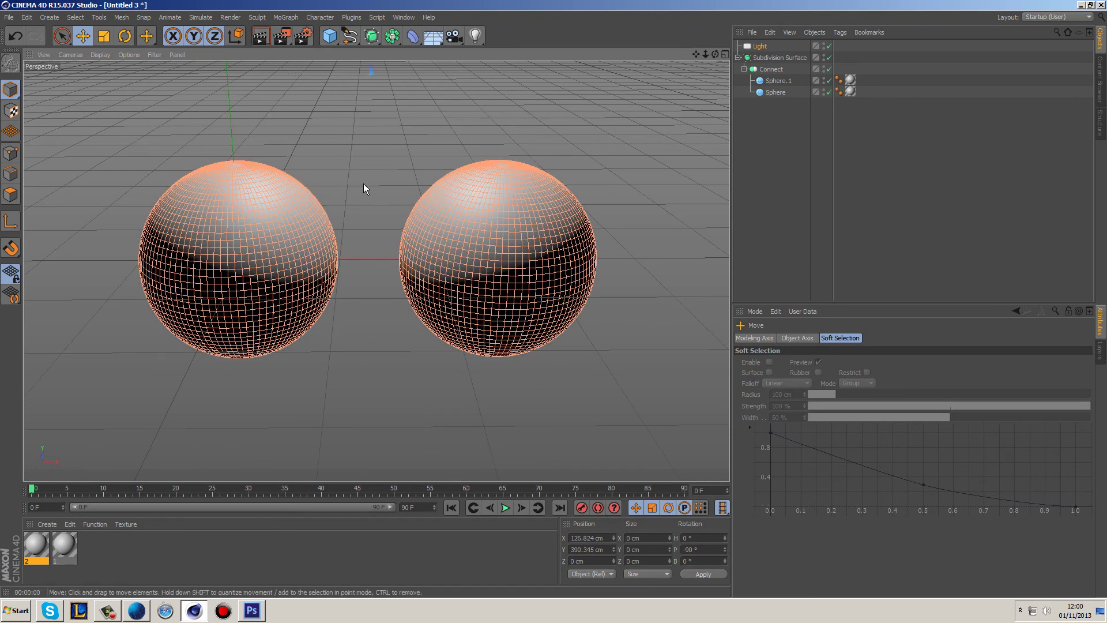
{"action": "key", "text": "ctrl+r"}
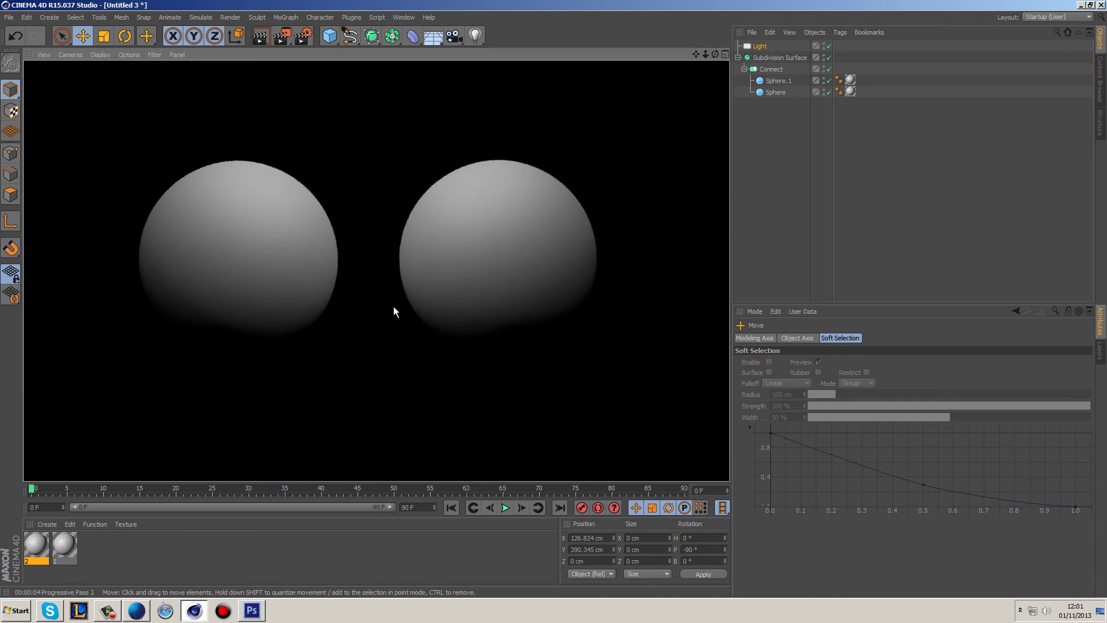
{"action": "left_click", "coordinate": [212, 540]}
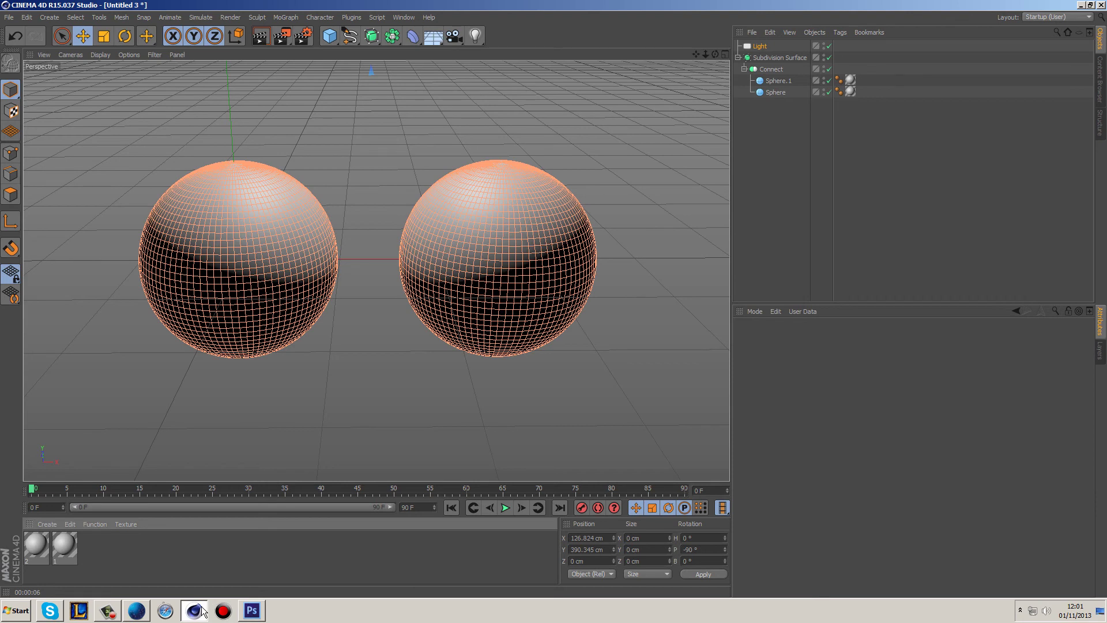
Step: Switch to Photoshop and check the available filters, including the xNormal group, for the leather texture
{"action": "left_click", "coordinate": [252, 612]}
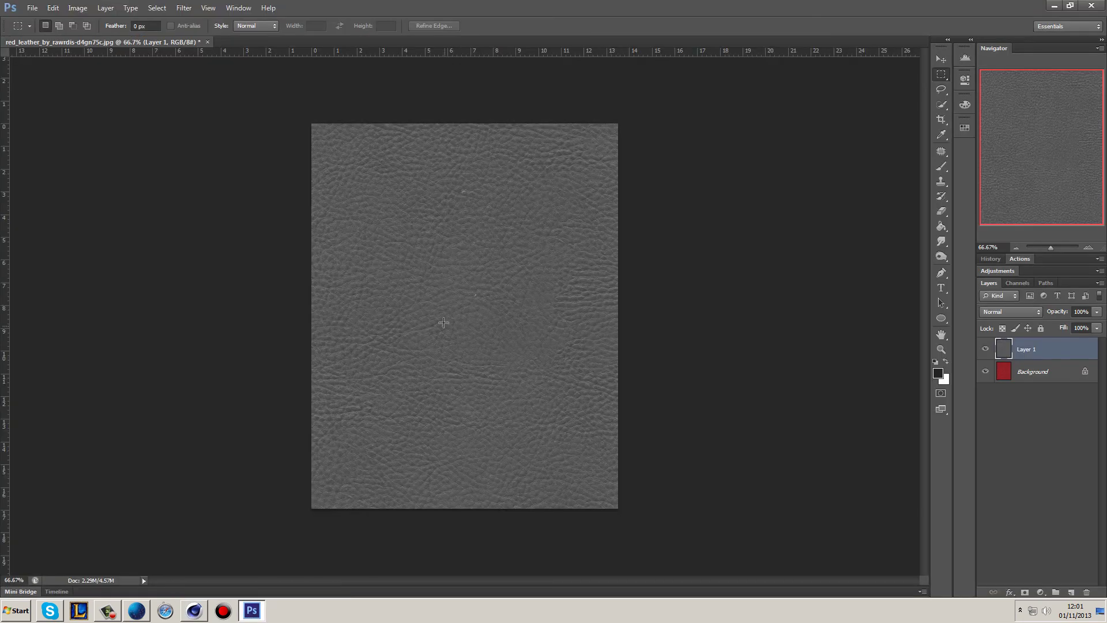
{"action": "left_click", "coordinate": [182, 9]}
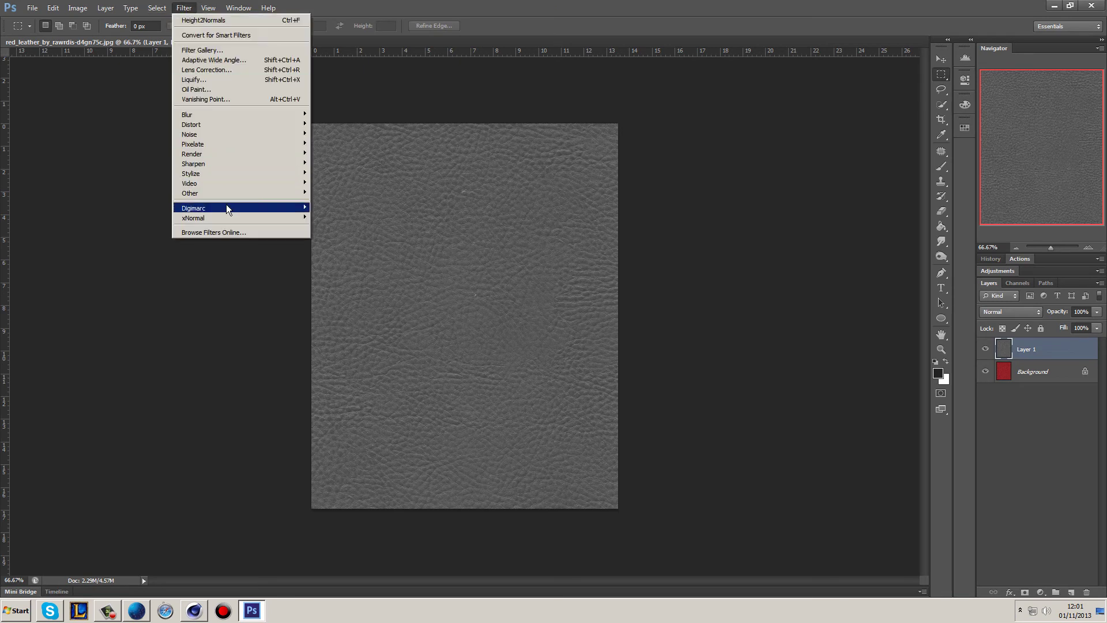
{"action": "mouse_move", "coordinate": [244, 218]}
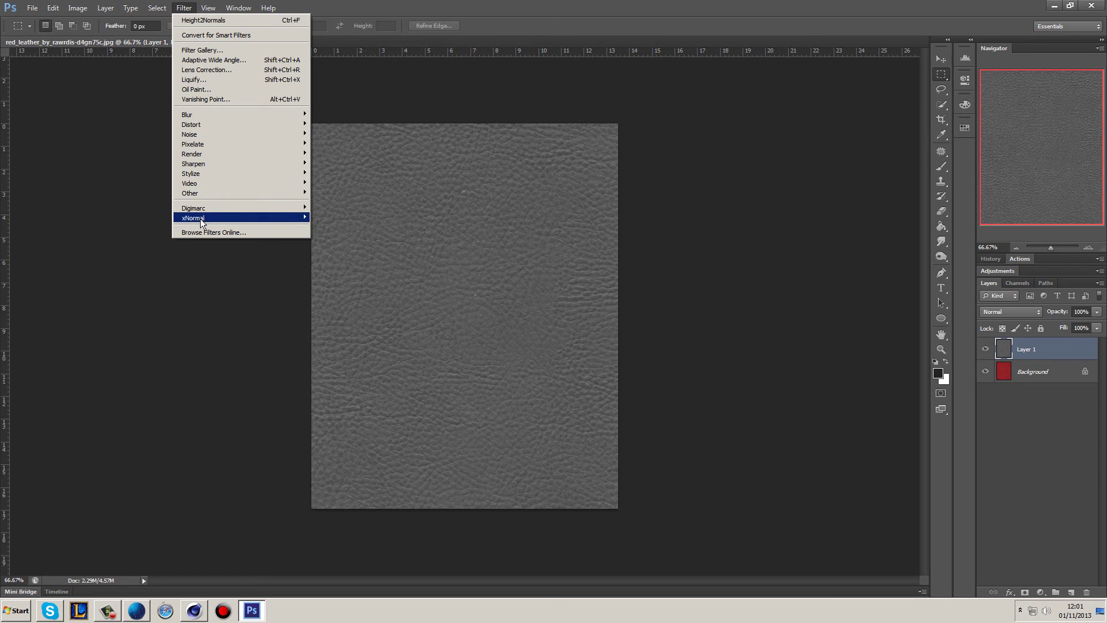
{"action": "key", "text": "Escape"}
{"action": "key", "text": "Escape"}
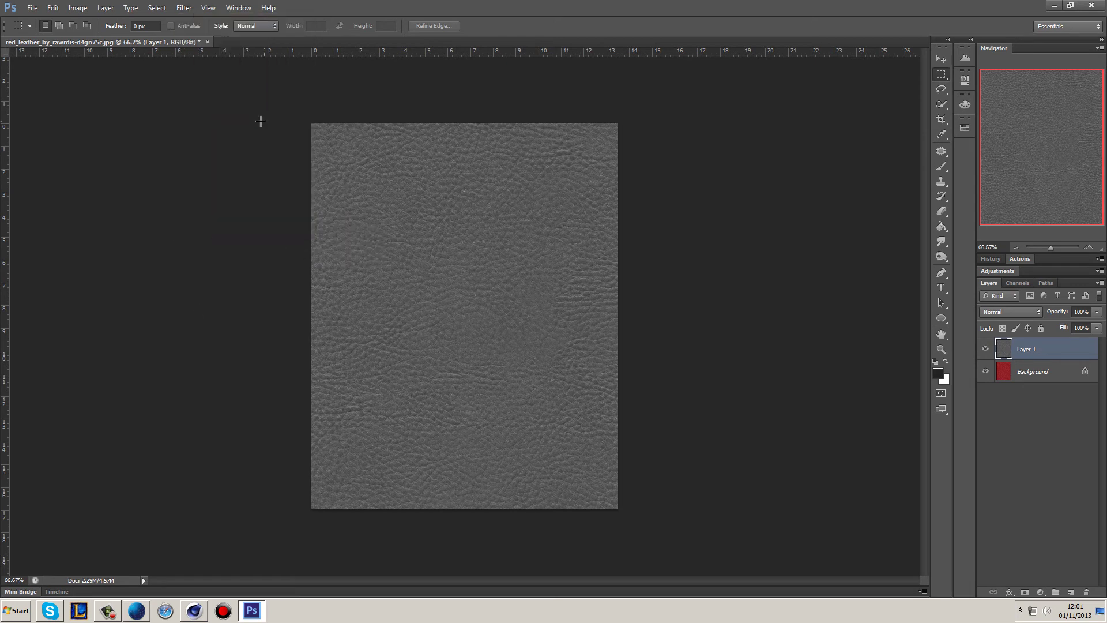
{"action": "left_click", "coordinate": [184, 8]}
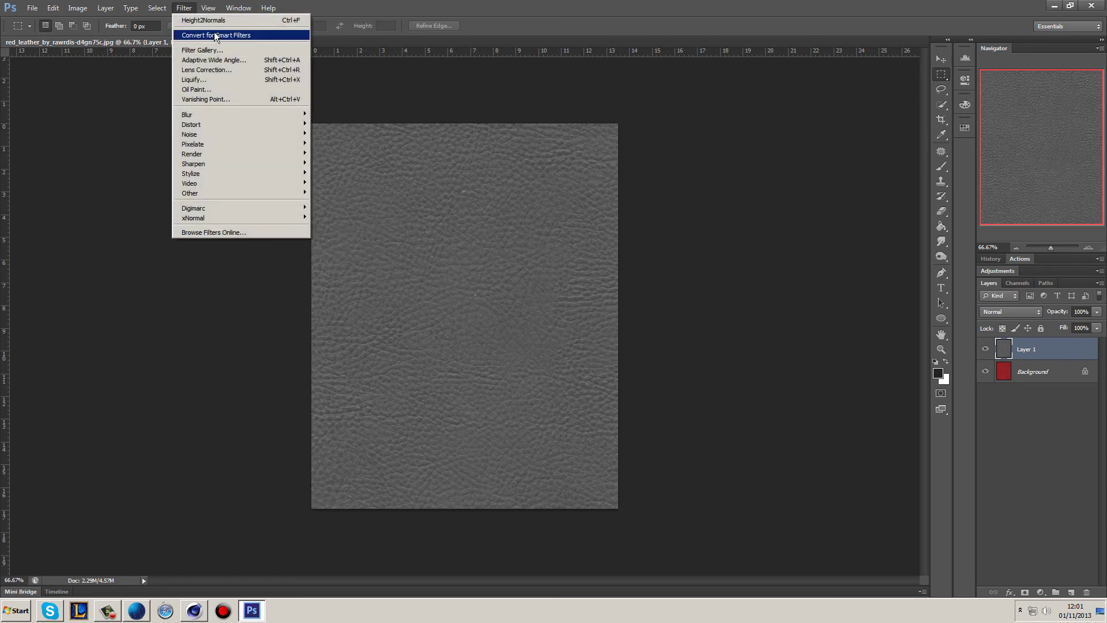
{"action": "mouse_move", "coordinate": [208, 8]}
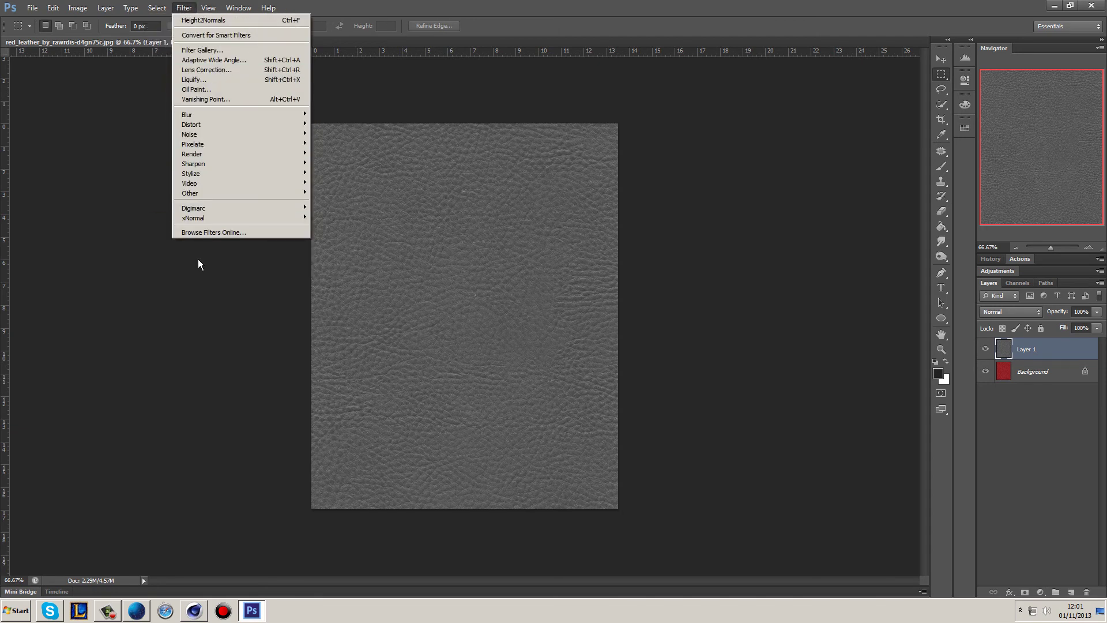
{"action": "left_click", "coordinate": [208, 313]}
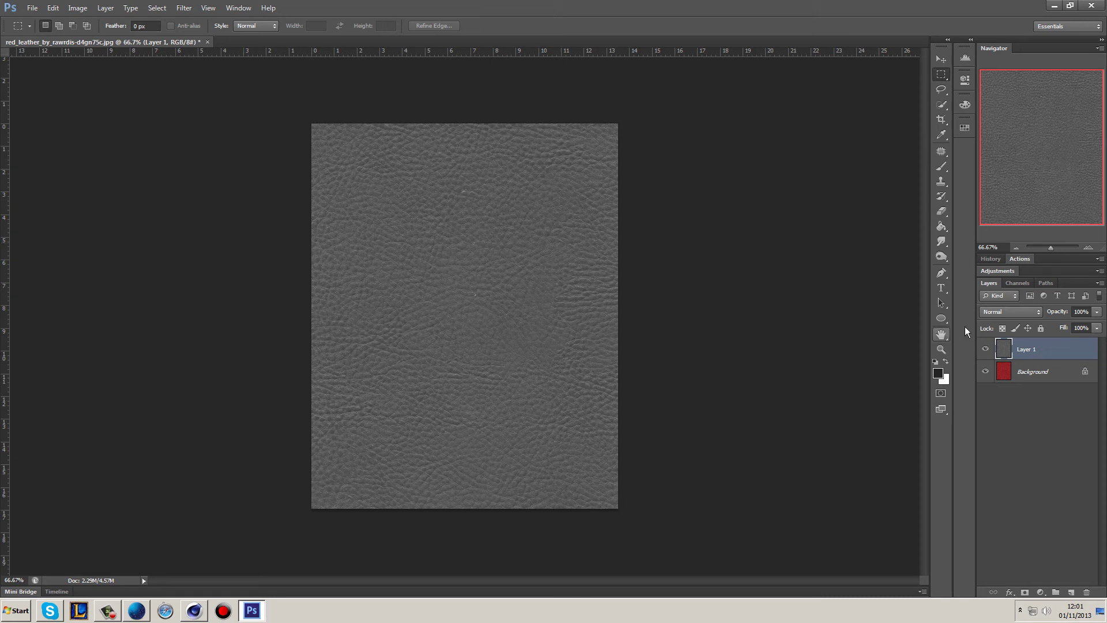
Step: Compare the red leather Background layer with the grey Layer 1 by hiding and showing Layer 1
{"action": "left_click", "coordinate": [986, 347]}
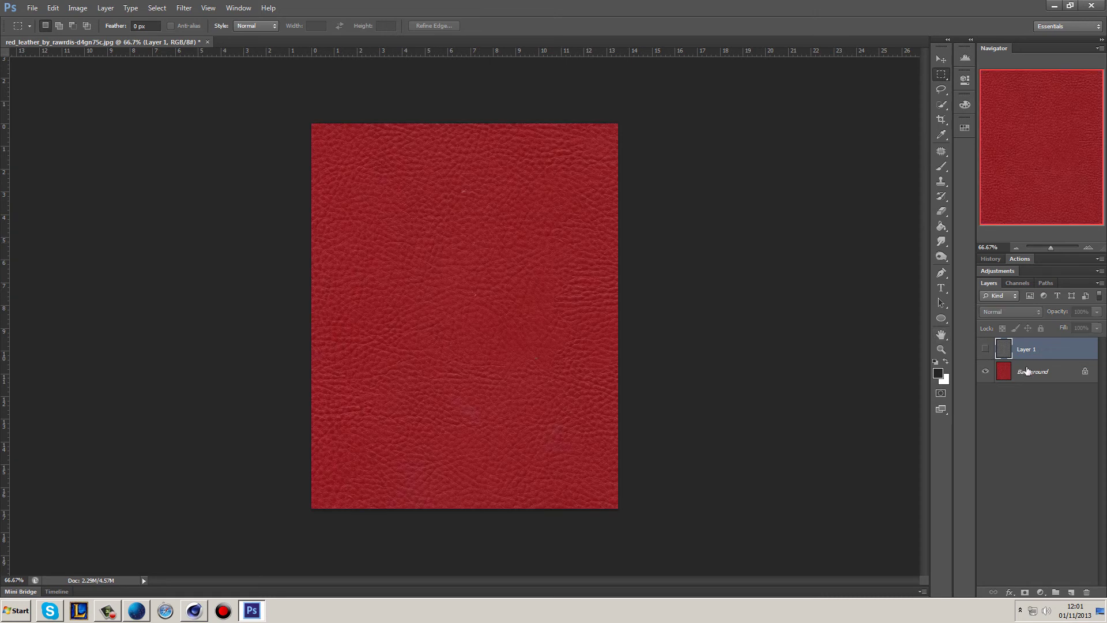
{"action": "left_click", "coordinate": [1028, 372]}
{"action": "left_click", "coordinate": [986, 349]}
{"action": "left_click", "coordinate": [1020, 351]}
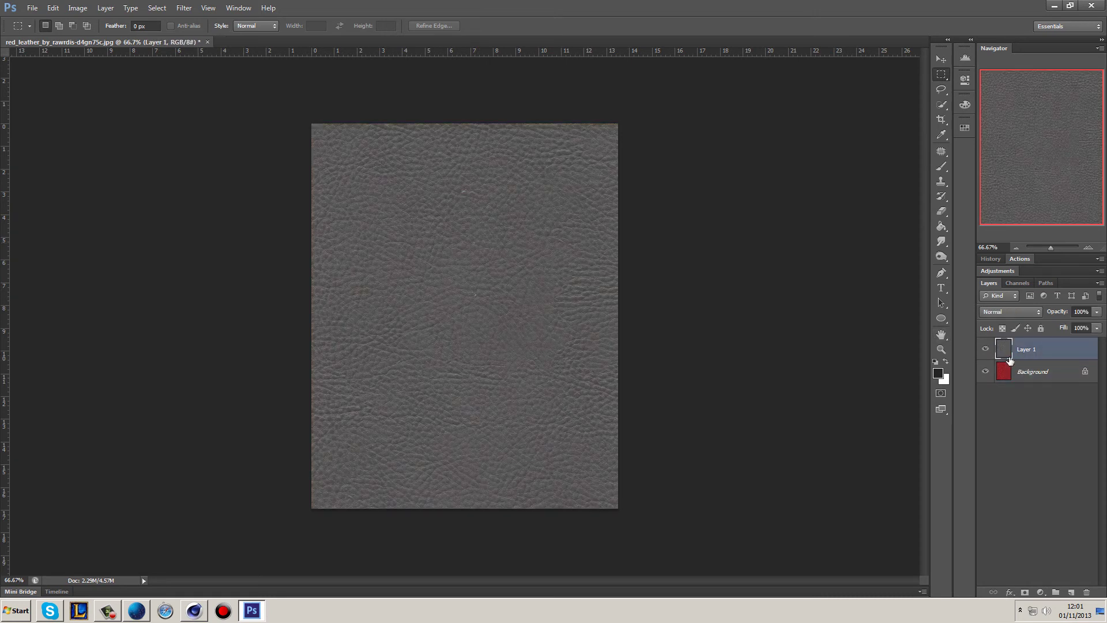
{"action": "left_click", "coordinate": [32, 8]}
{"action": "left_click", "coordinate": [590, 298]}
Step: Hide Layer 1 and save the red leather image to the Desktop as JPEG file 1 at quality 12
{"action": "left_click", "coordinate": [986, 349]}
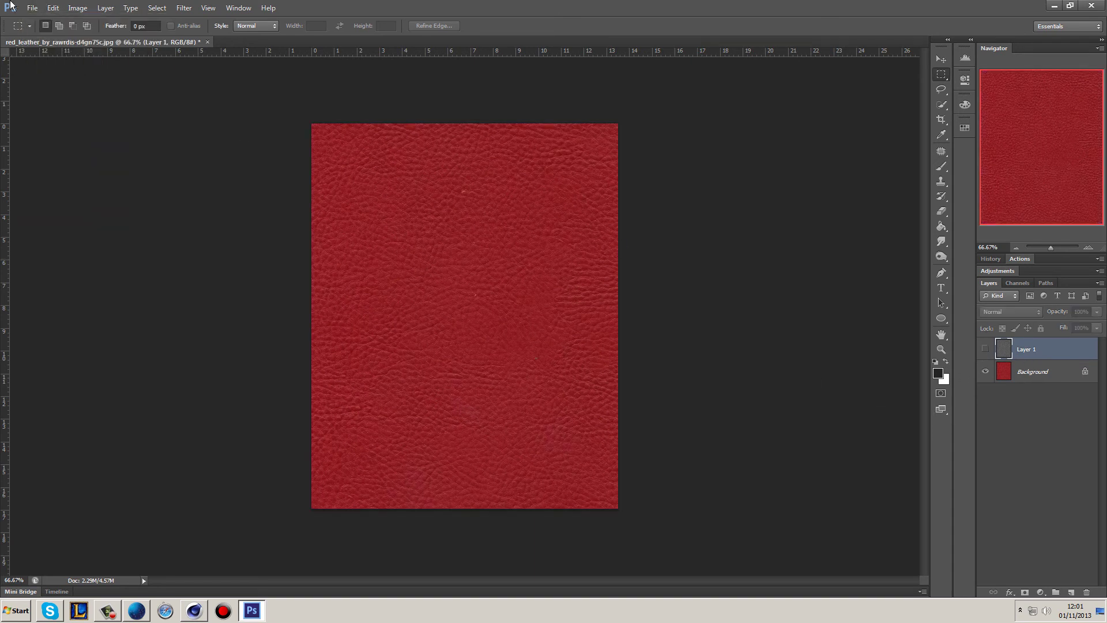
{"action": "left_click", "coordinate": [33, 7]}
{"action": "left_click", "coordinate": [82, 132]}
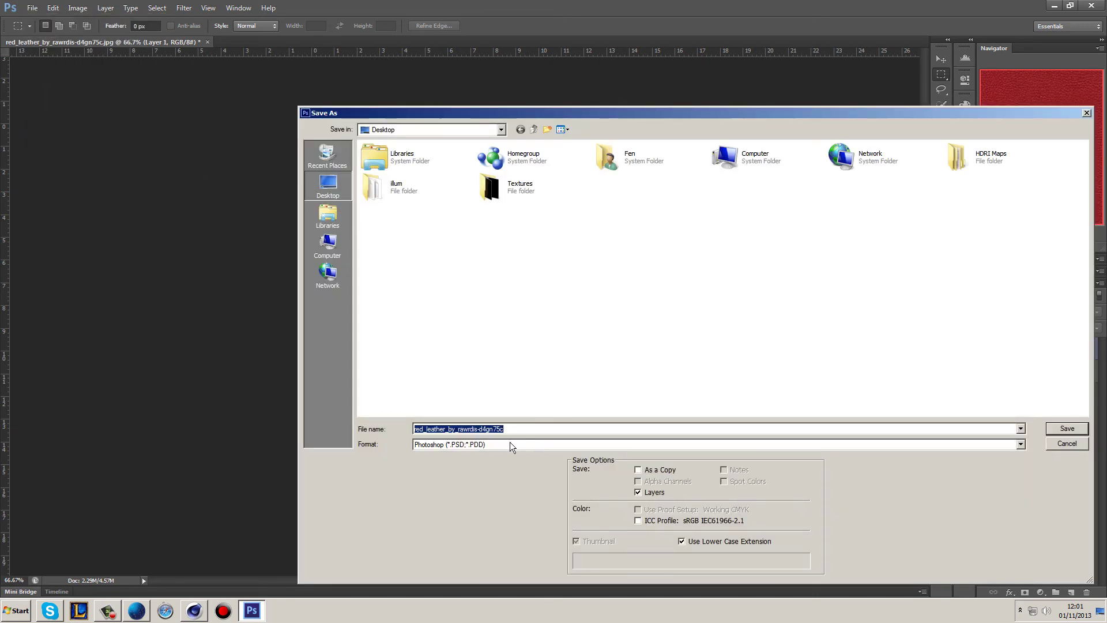
{"action": "type", "text": "1"}
{"action": "left_click", "coordinate": [524, 447]}
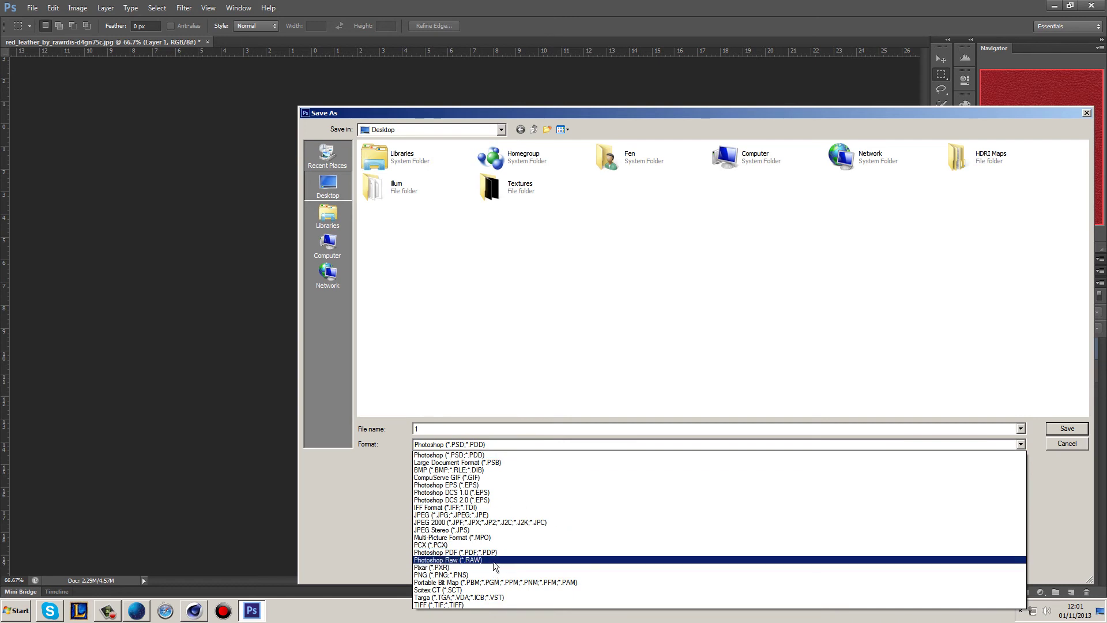
{"action": "left_click", "coordinate": [495, 514]}
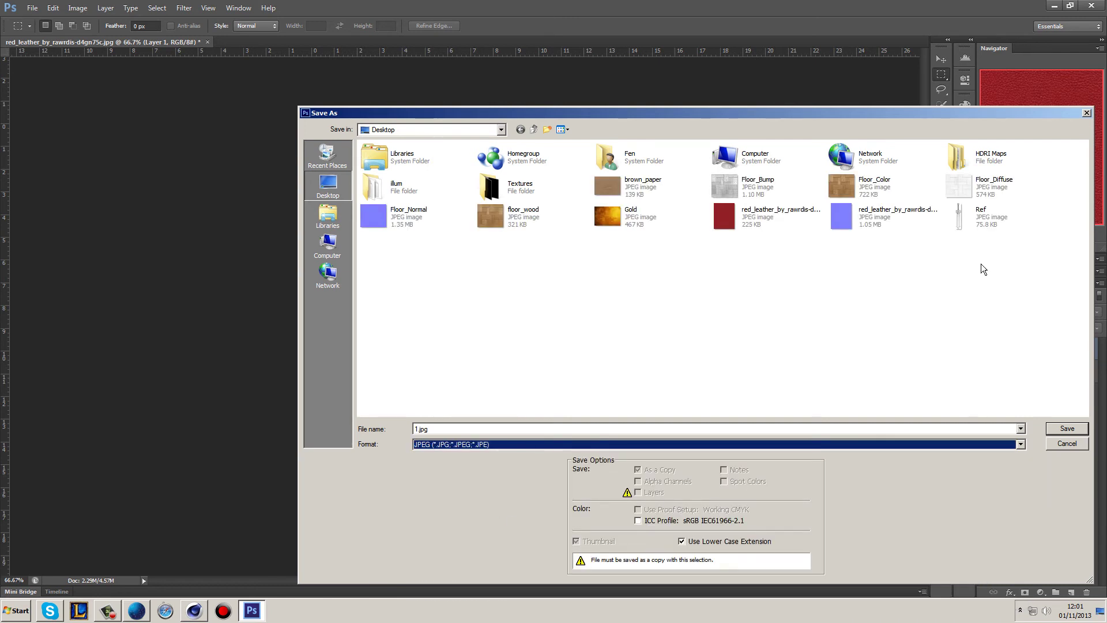
{"action": "left_click", "coordinate": [1064, 425]}
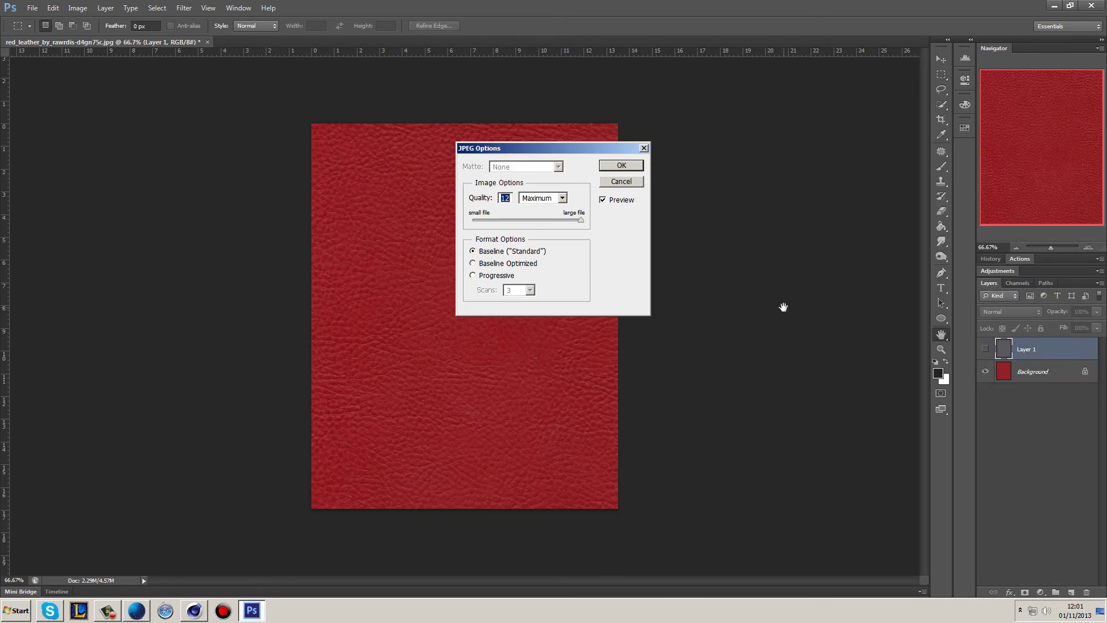
{"action": "key", "text": "Return"}
Step: Show Layer 1 and convert it to a normal map with the xNormal Height2Normals filter, using Smooth 0.600 and the 4SAMPLES method
{"action": "left_click", "coordinate": [985, 348]}
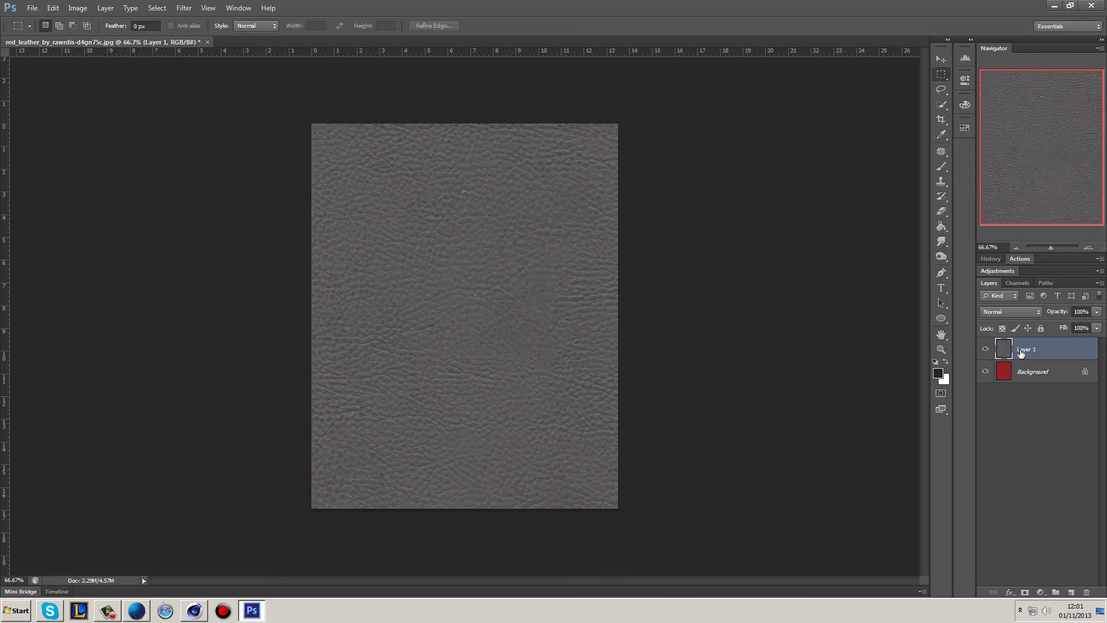
{"action": "left_click", "coordinate": [182, 9]}
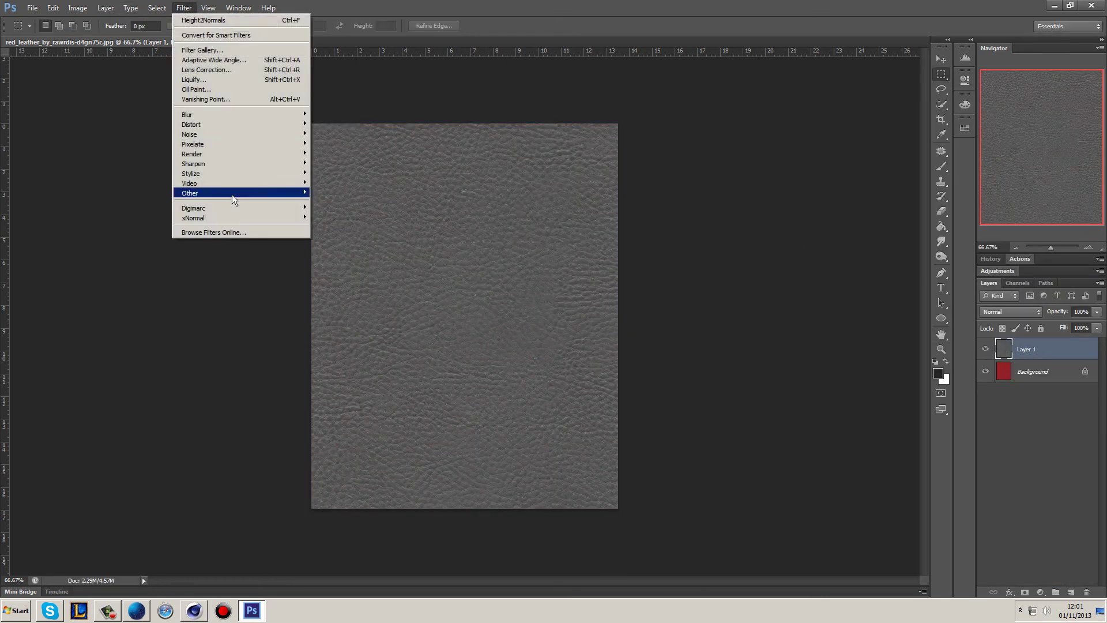
{"action": "mouse_move", "coordinate": [229, 217]}
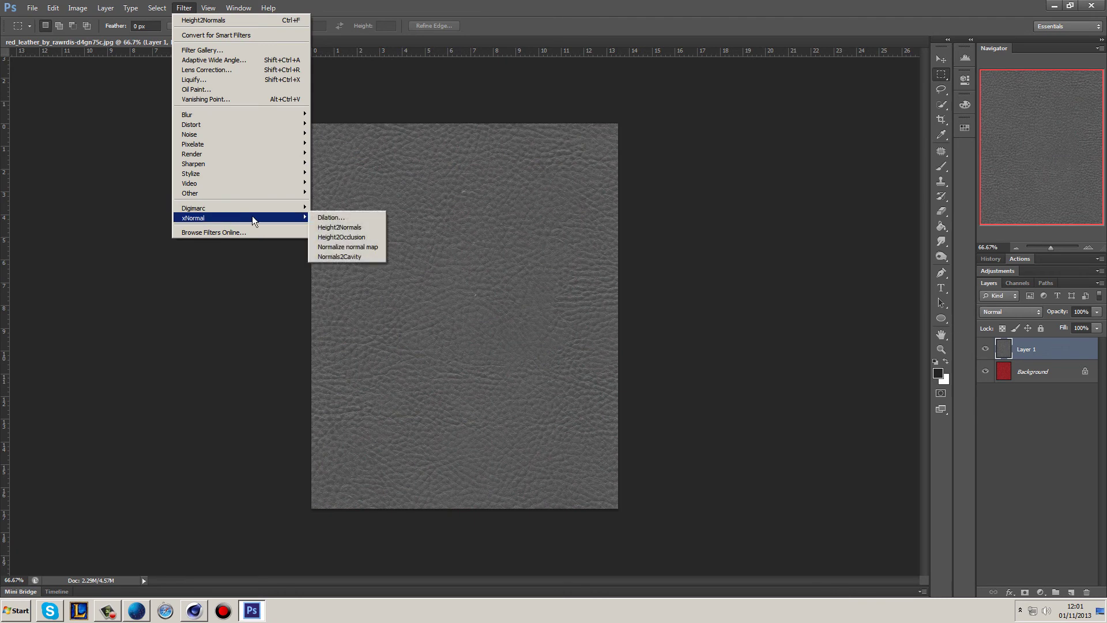
{"action": "left_click", "coordinate": [349, 229]}
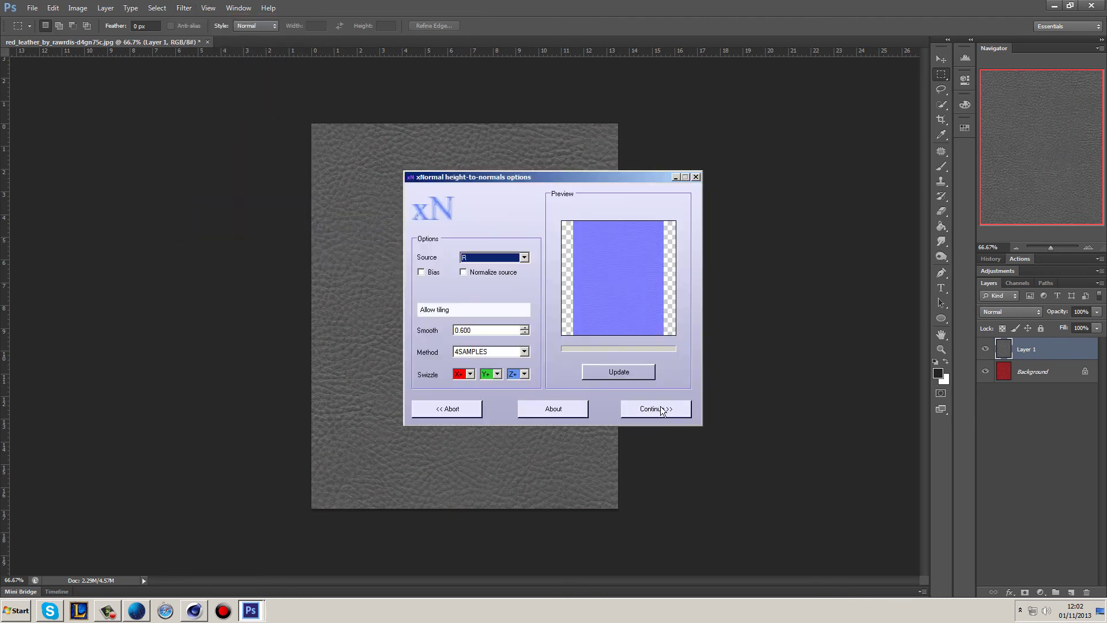
{"action": "left_click", "coordinate": [656, 408]}
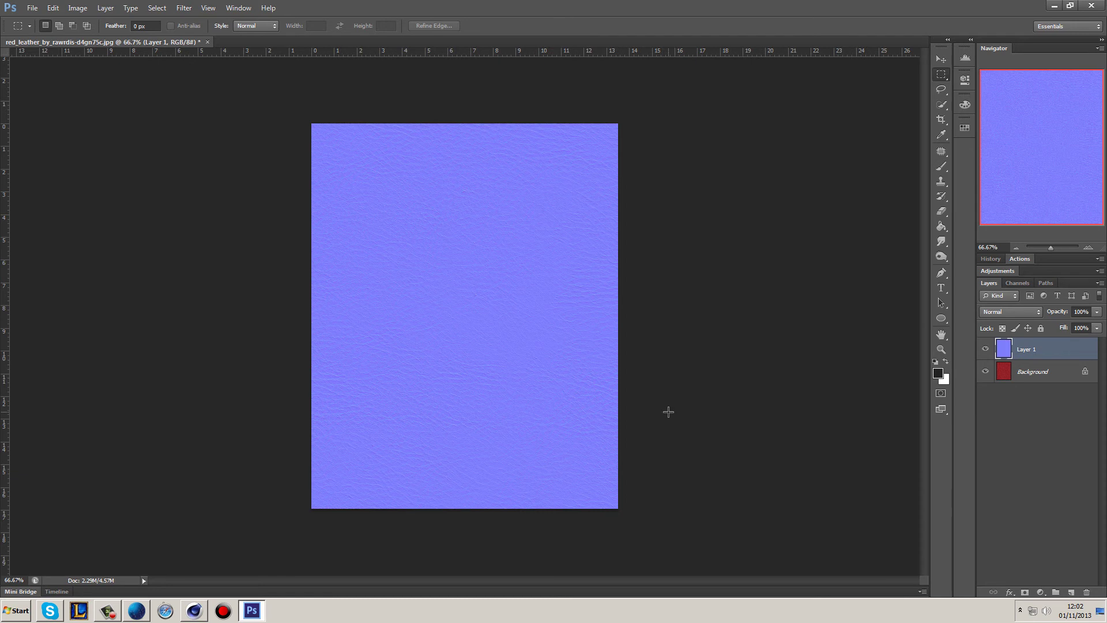
Step: Save the normal map to the Desktop as JPEG file 2 at quality 12
{"action": "left_click", "coordinate": [40, 12]}
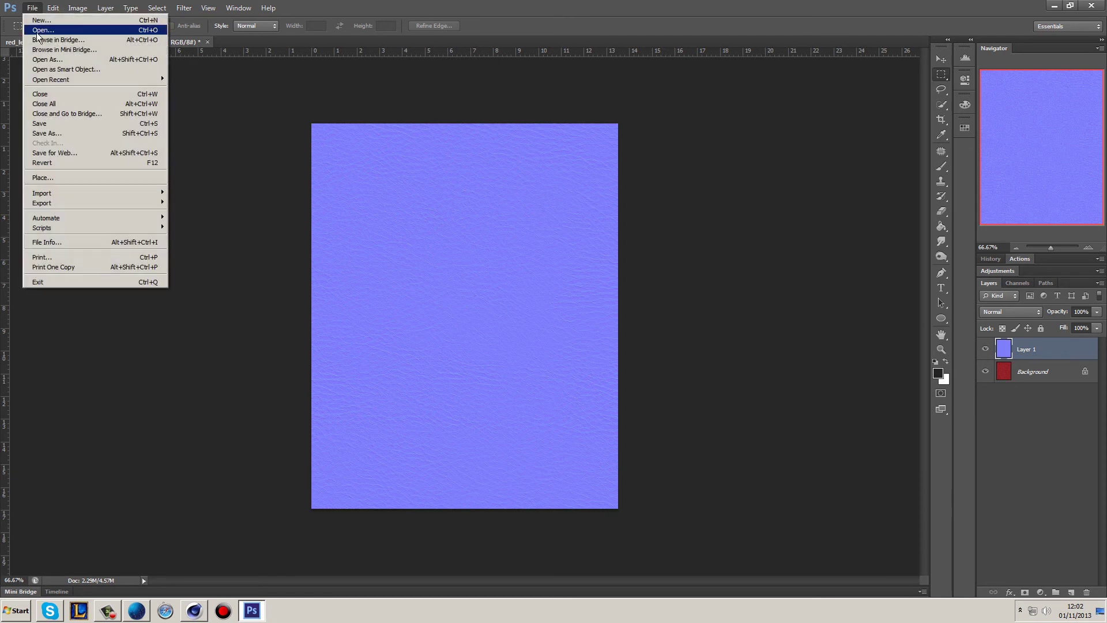
{"action": "left_click", "coordinate": [66, 136]}
{"action": "type", "text": "2"}
{"action": "left_click", "coordinate": [485, 443]}
{"action": "left_click", "coordinate": [507, 513]}
{"action": "left_click", "coordinate": [1061, 428]}
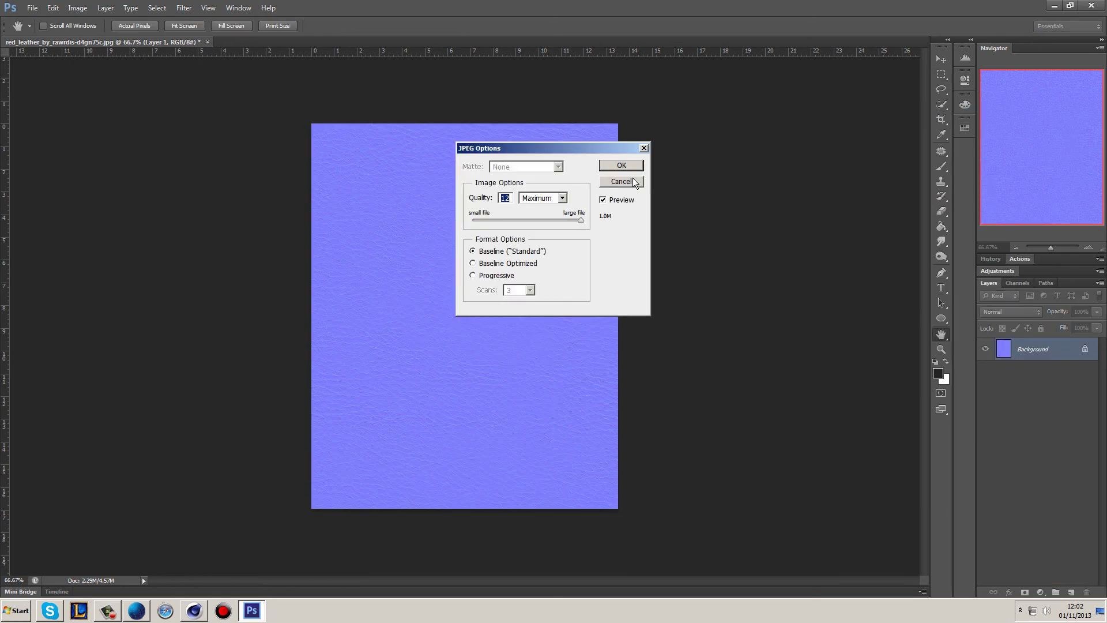
{"action": "left_click", "coordinate": [629, 167]}
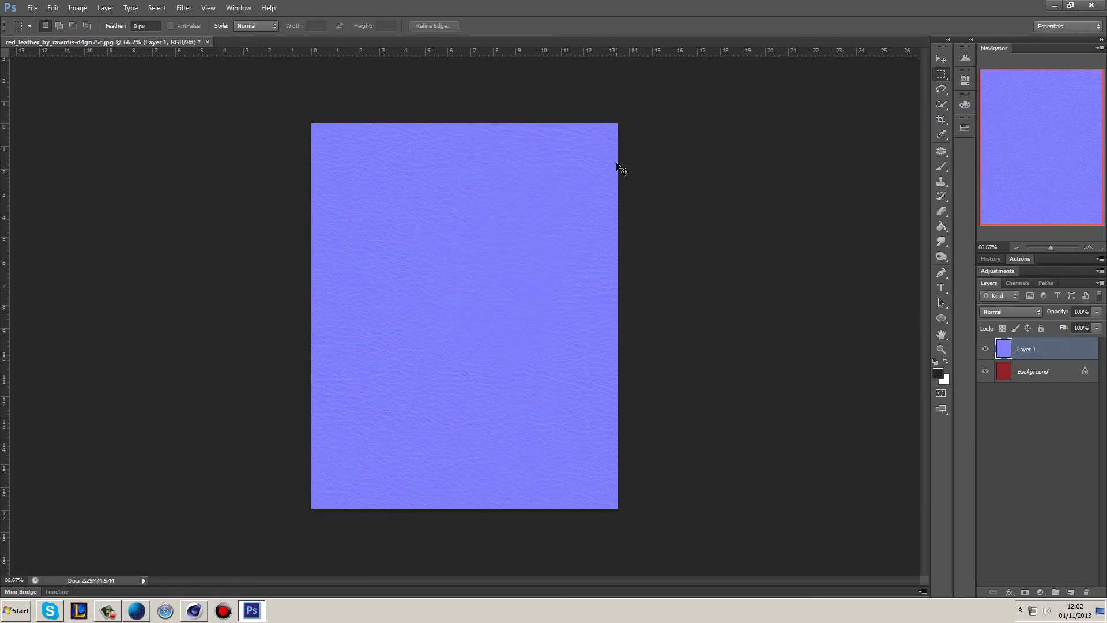
Step: Undo the normal map conversion and turn Layer 1 into an occlusion map with xNormal Height2Occlusion, using radius 8 and method DEF
{"action": "key", "text": "ctrl+z"}
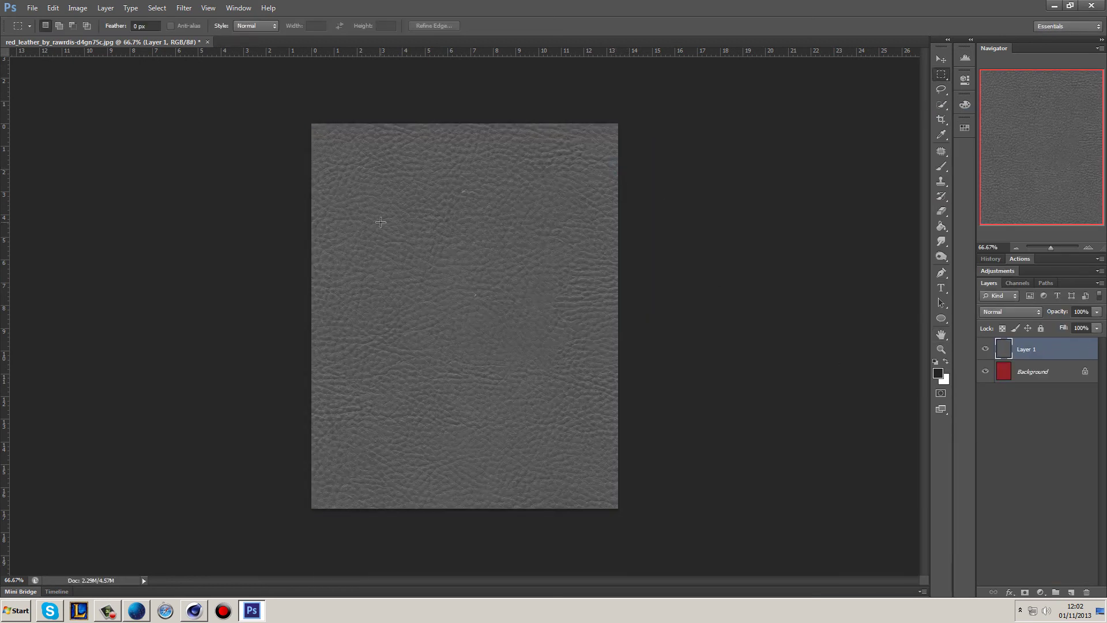
{"action": "left_click", "coordinate": [184, 8]}
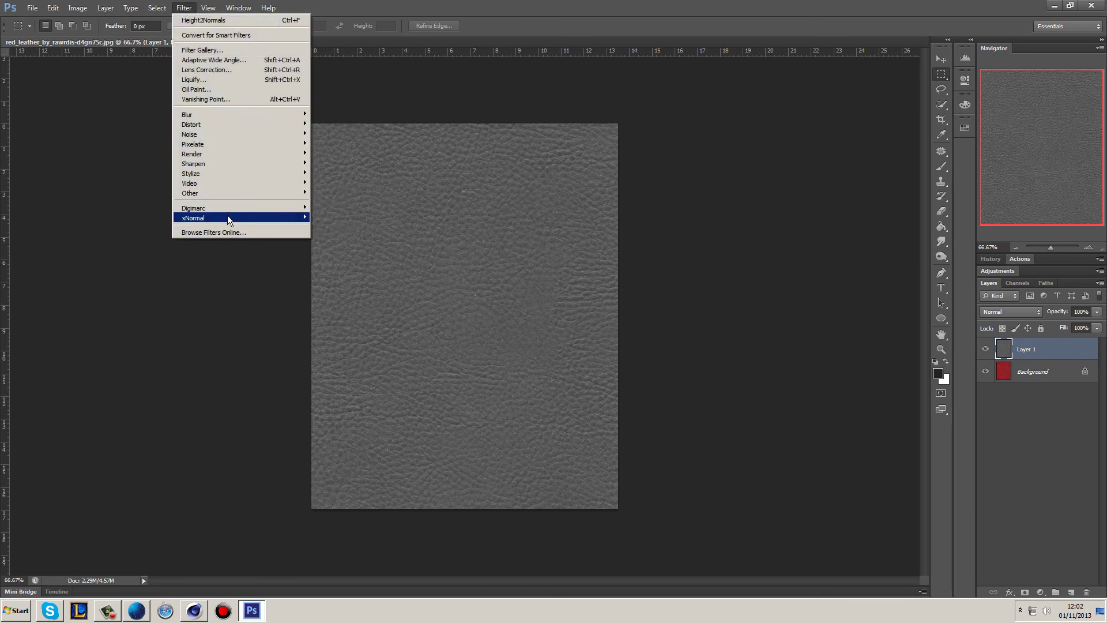
{"action": "mouse_move", "coordinate": [280, 218]}
{"action": "left_click", "coordinate": [340, 237]}
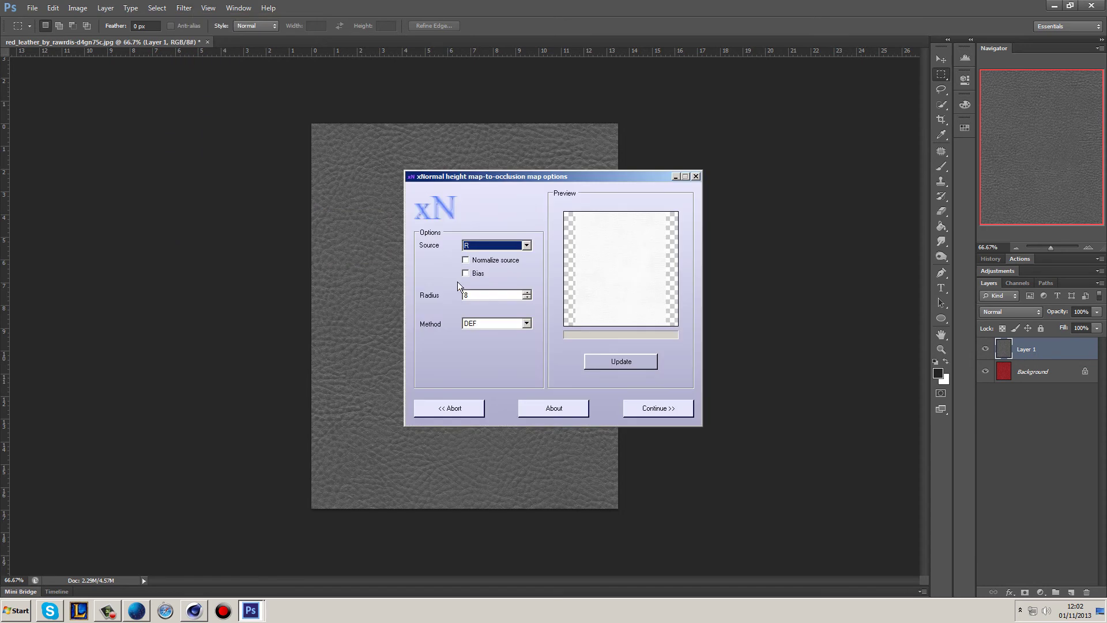
{"action": "left_click", "coordinate": [661, 409]}
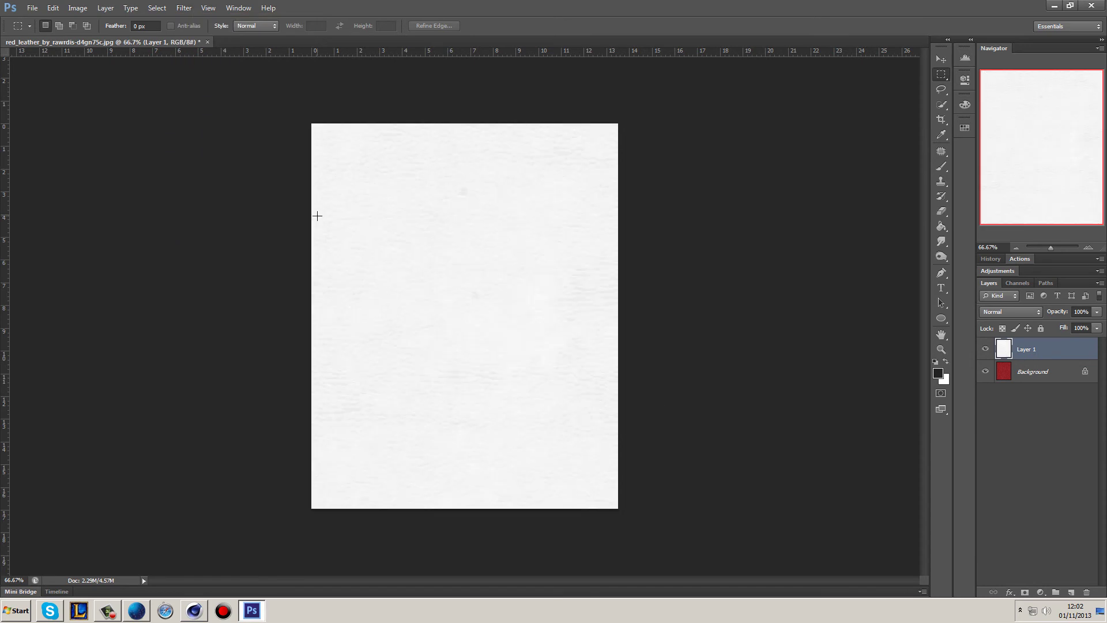
Step: Save the occlusion map to the Desktop as a JPEG file named 3
{"action": "left_click", "coordinate": [32, 8]}
{"action": "left_click", "coordinate": [91, 137]}
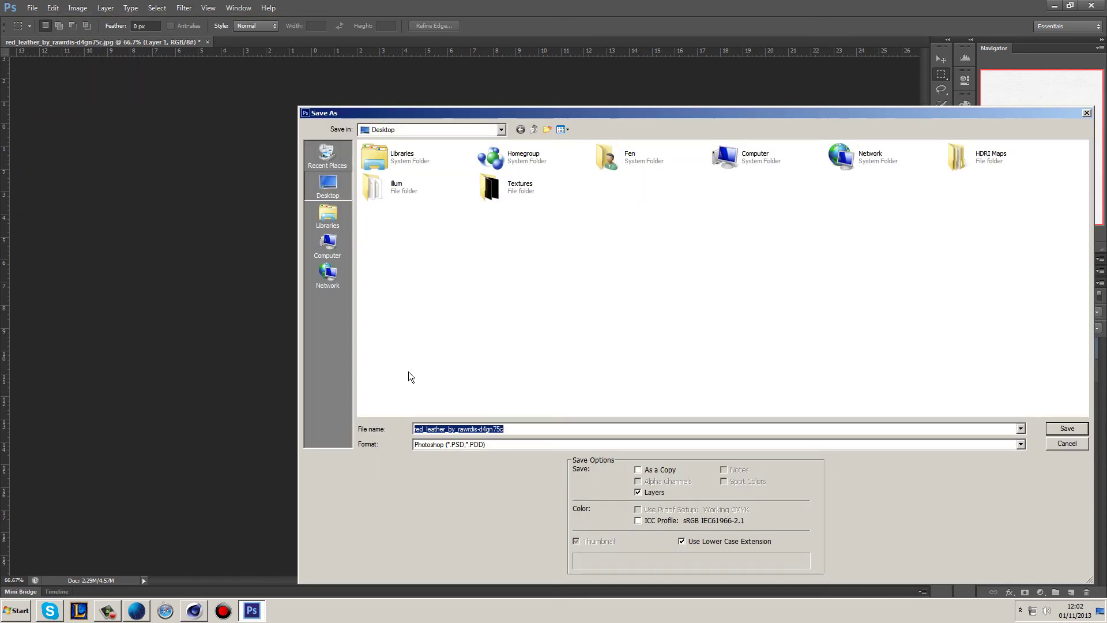
{"action": "type", "text": "3"}
{"action": "left_click", "coordinate": [506, 443]}
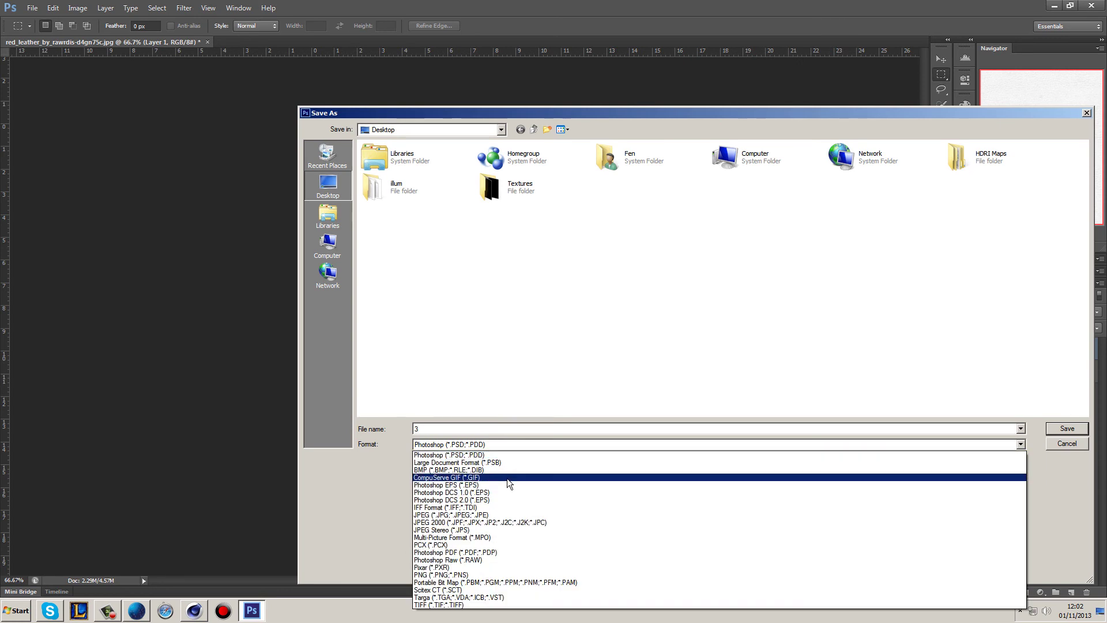
{"action": "left_click", "coordinate": [501, 515]}
{"action": "left_click", "coordinate": [1066, 429]}
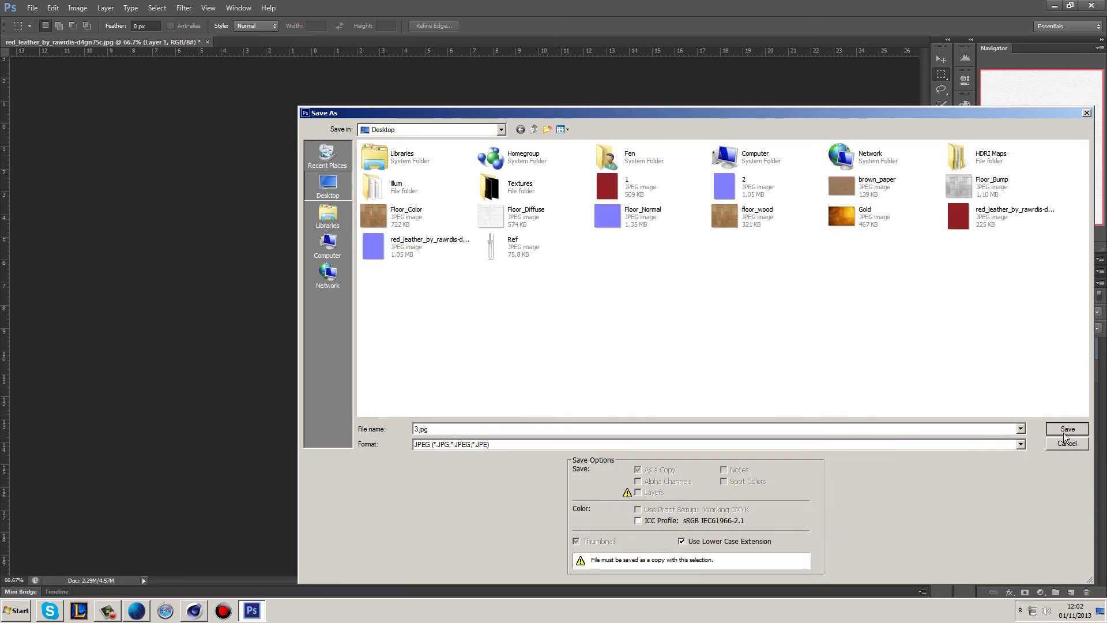
{"action": "left_click", "coordinate": [634, 170]}
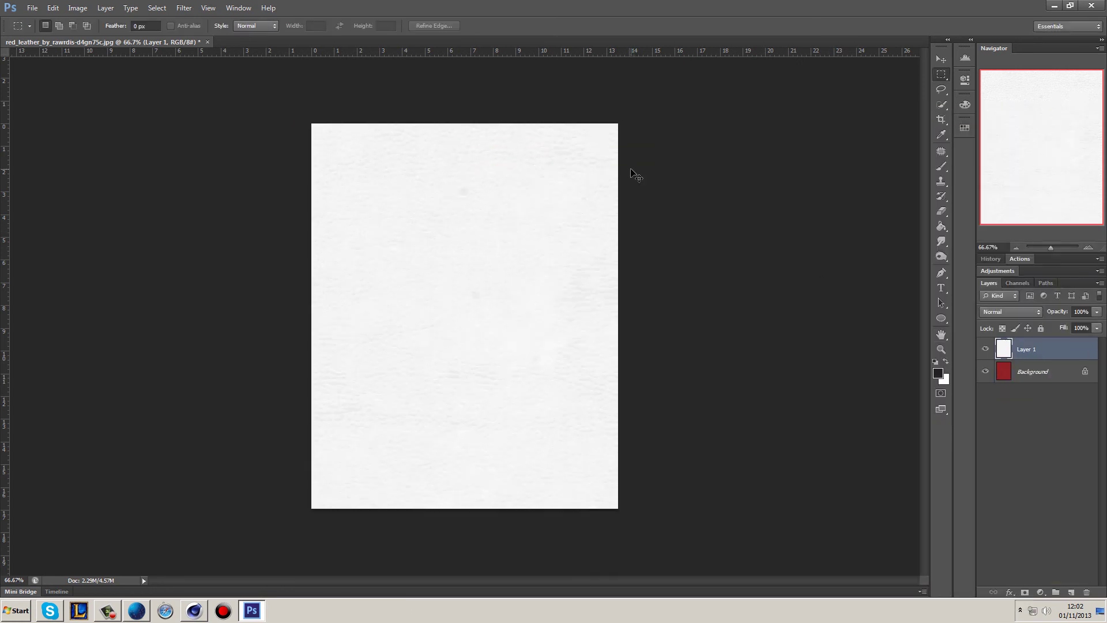
Step: Undo the occlusion conversion and turn Layer 1 into a cavity map with the xNormal Normals2Cavity filter
{"action": "left_click", "coordinate": [184, 8]}
{"action": "mouse_move", "coordinate": [260, 219]}
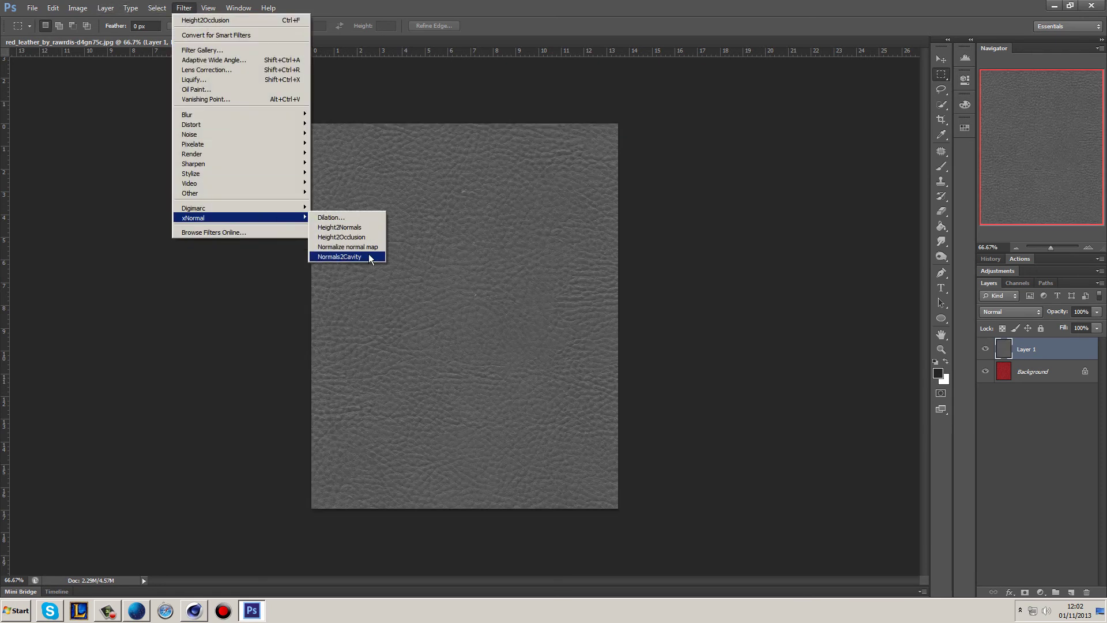
{"action": "left_click", "coordinate": [651, 411]}
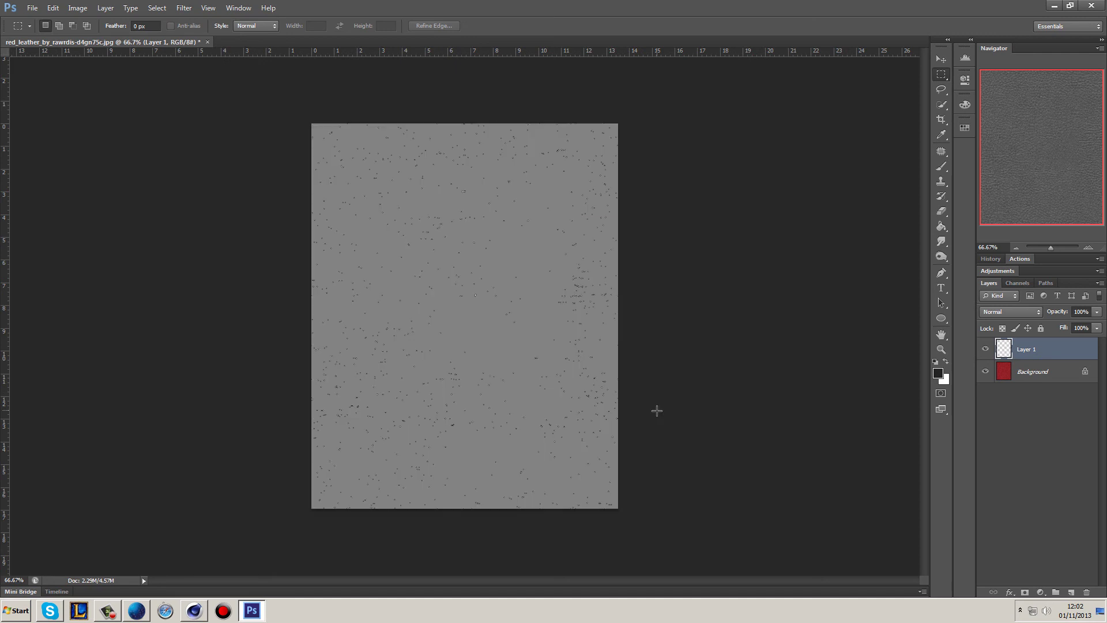
Step: Save the cavity map to the Desktop as a JPEG file named 4 at quality 12
{"action": "left_click", "coordinate": [32, 9]}
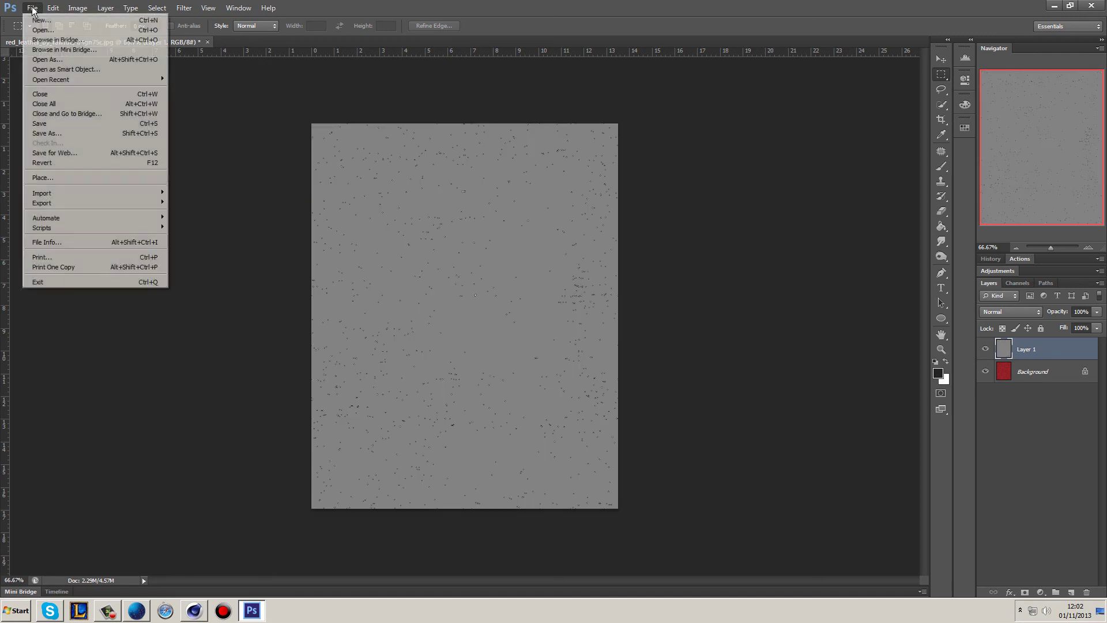
{"action": "left_click", "coordinate": [86, 132]}
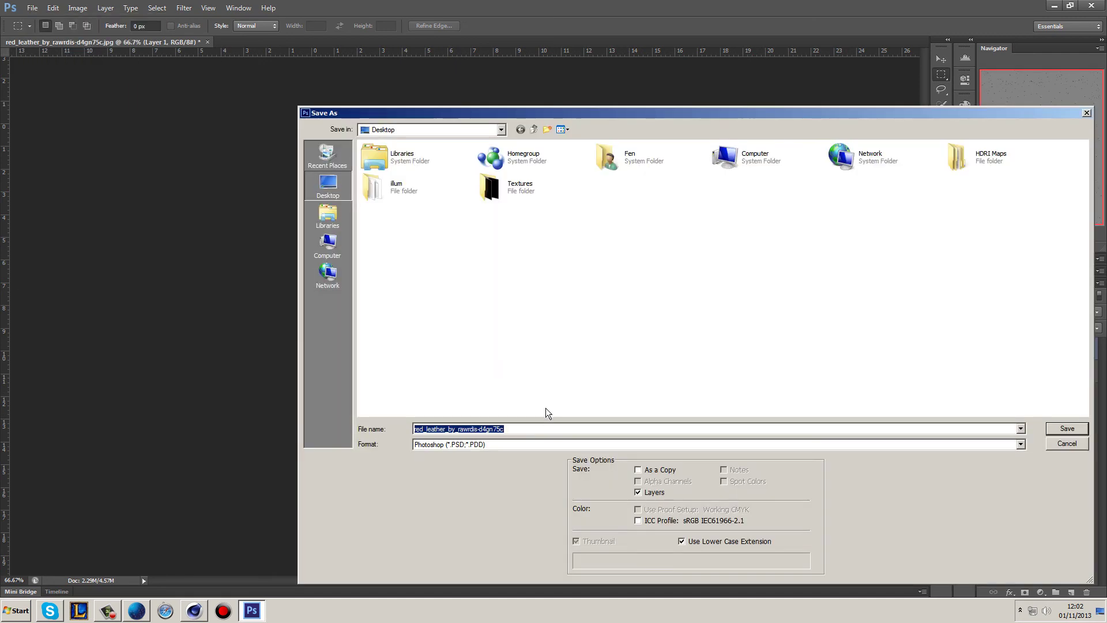
{"action": "type", "text": "4"}
{"action": "left_click", "coordinate": [526, 447]}
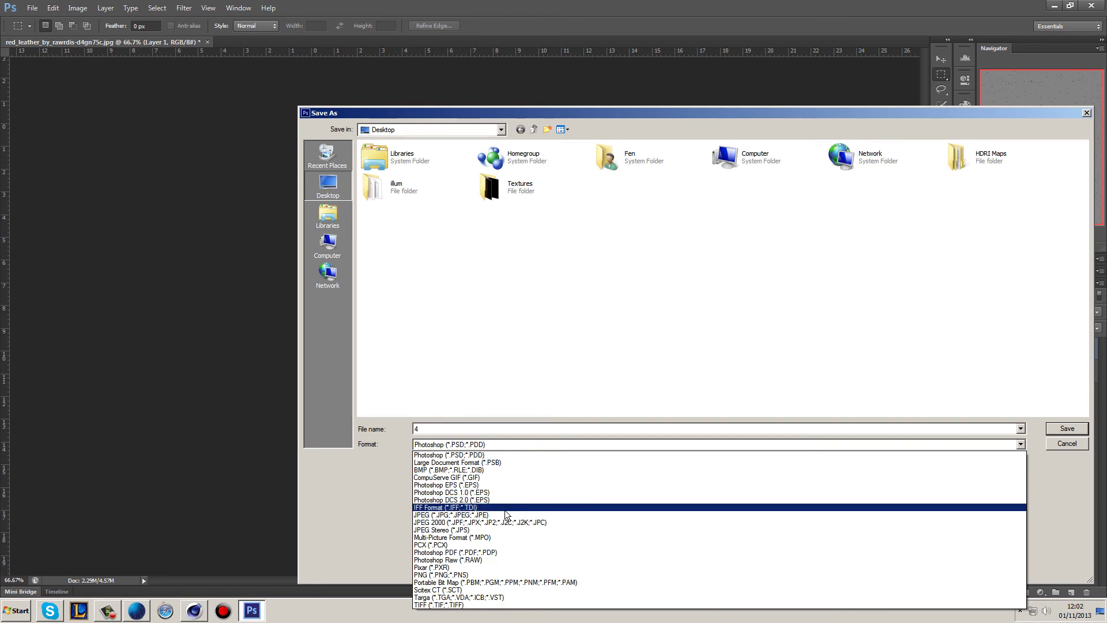
{"action": "left_click", "coordinate": [539, 506]}
{"action": "left_click", "coordinate": [1068, 429]}
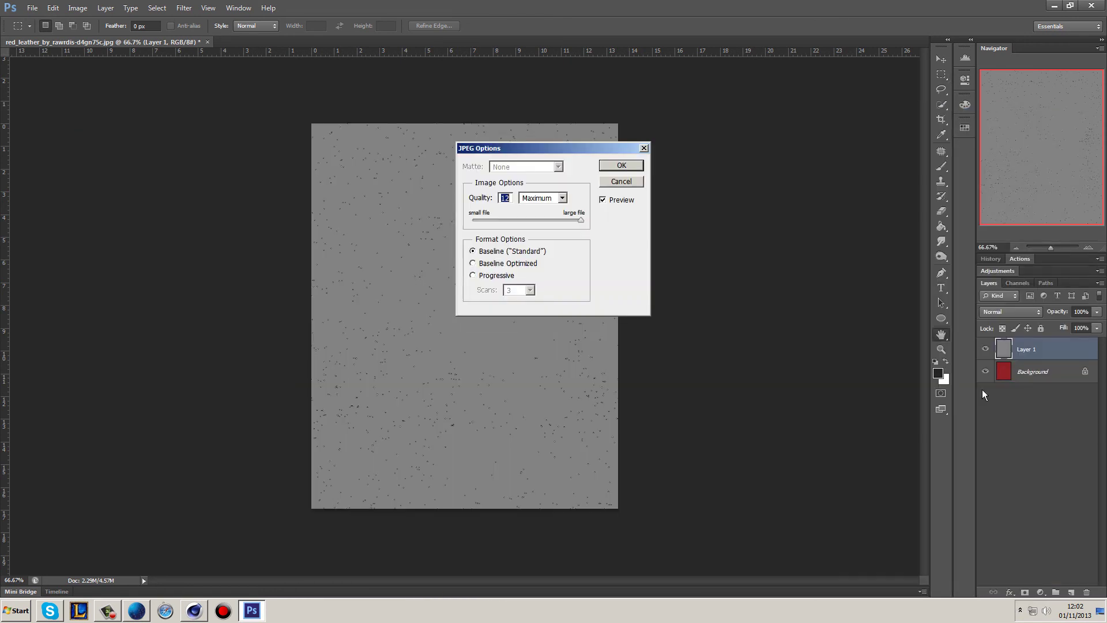
{"action": "left_click", "coordinate": [630, 172]}
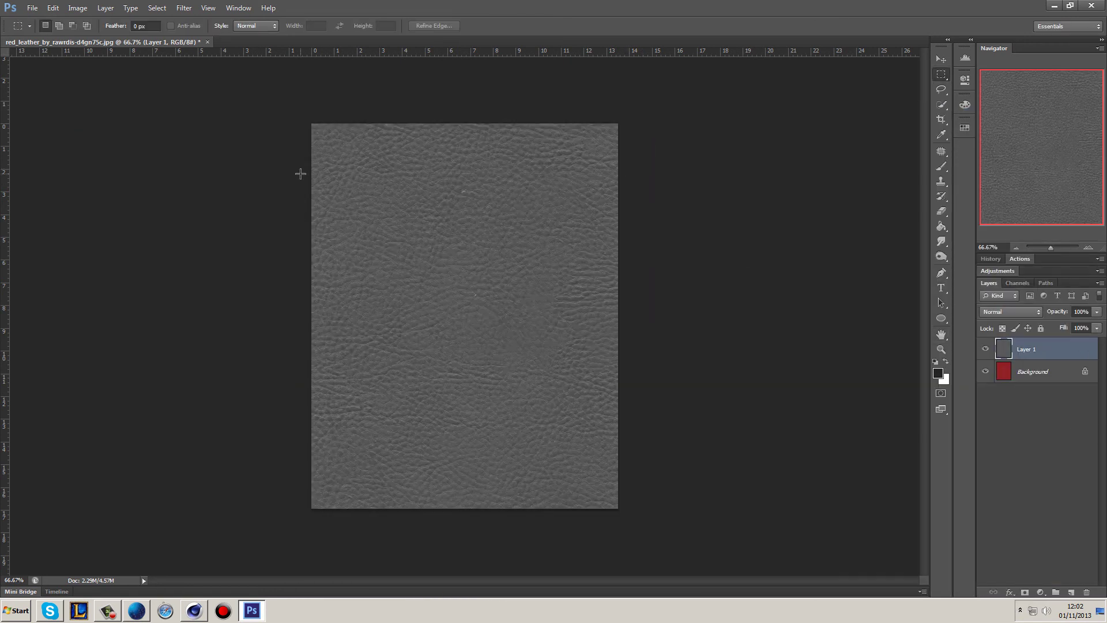
Step: Go to the desktop and view the red leather, Gold and metal texture source images, closing each one
{"action": "left_click", "coordinate": [198, 613]}
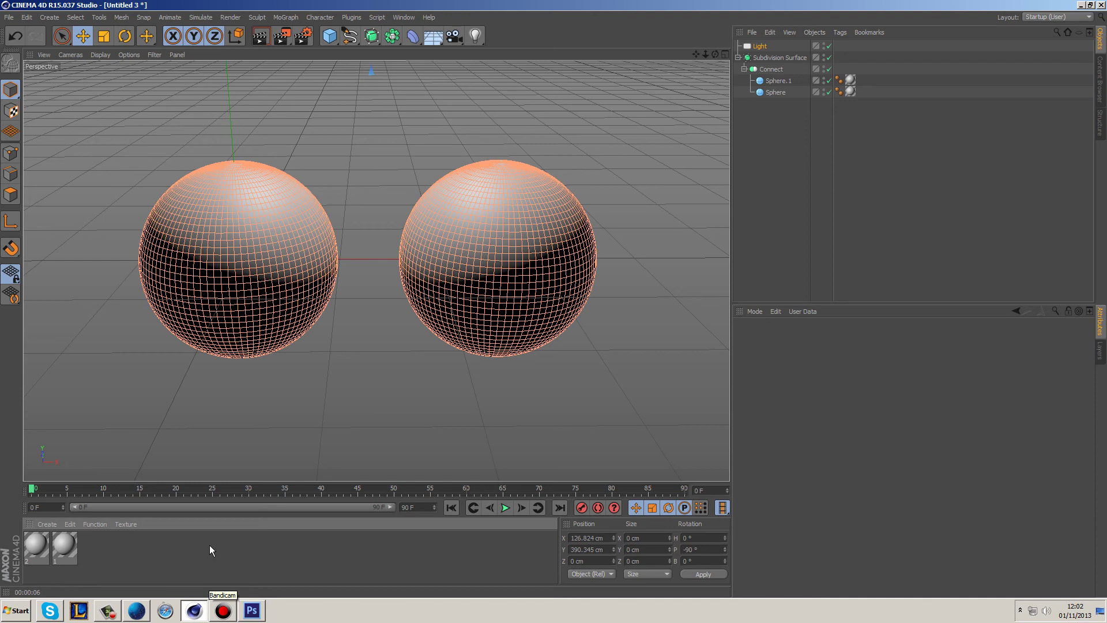
{"action": "left_click", "coordinate": [207, 606]}
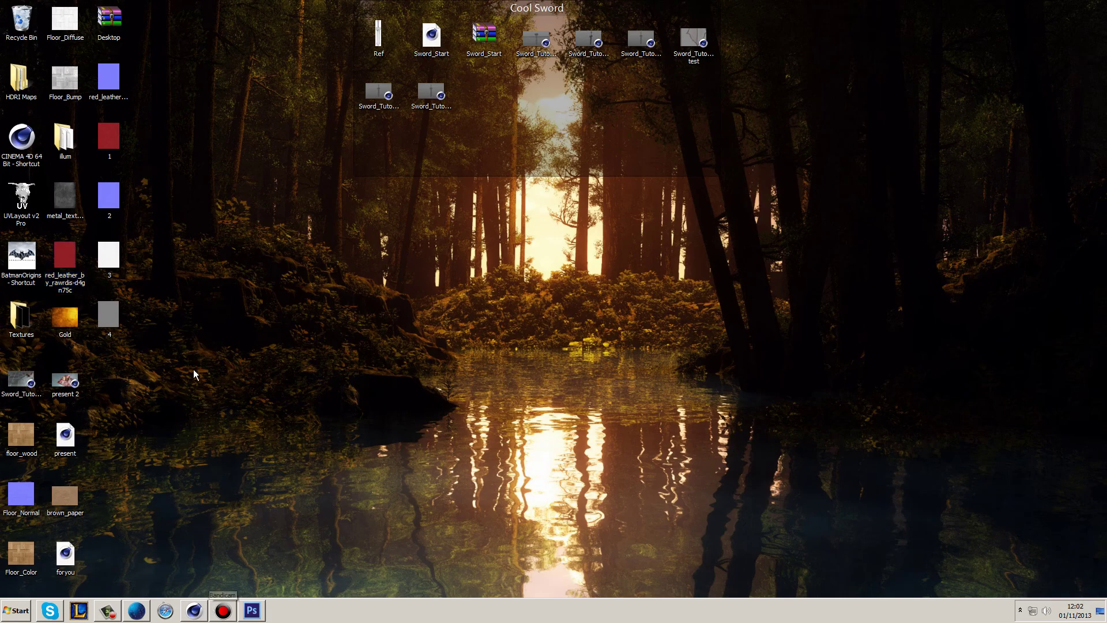
{"action": "double_click", "coordinate": [69, 259]}
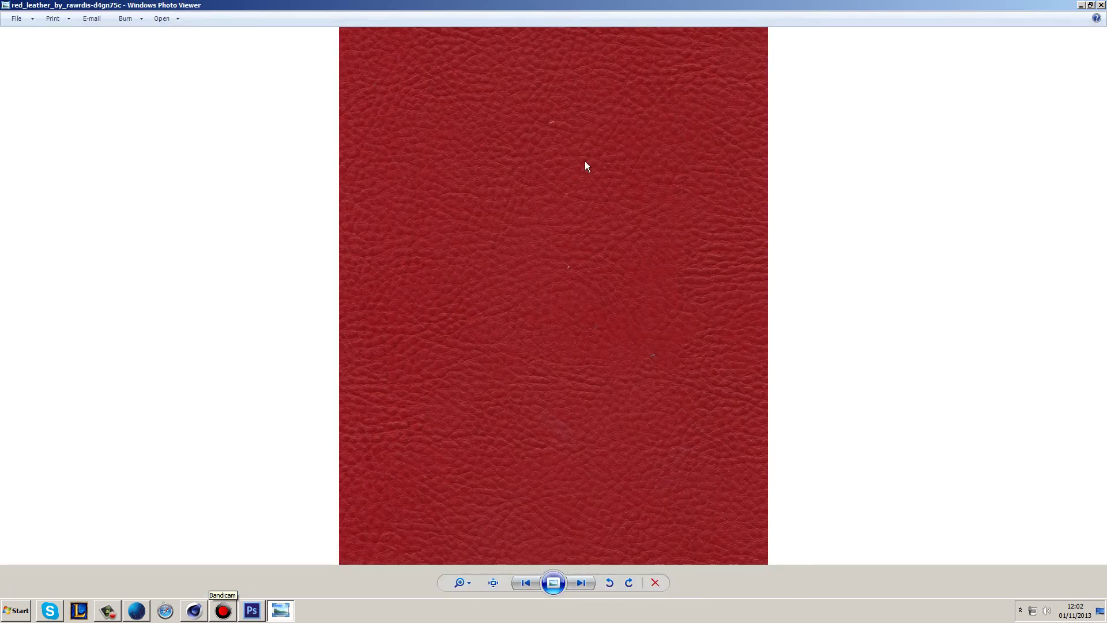
{"action": "left_click", "coordinate": [1101, 5]}
{"action": "double_click", "coordinate": [76, 313]}
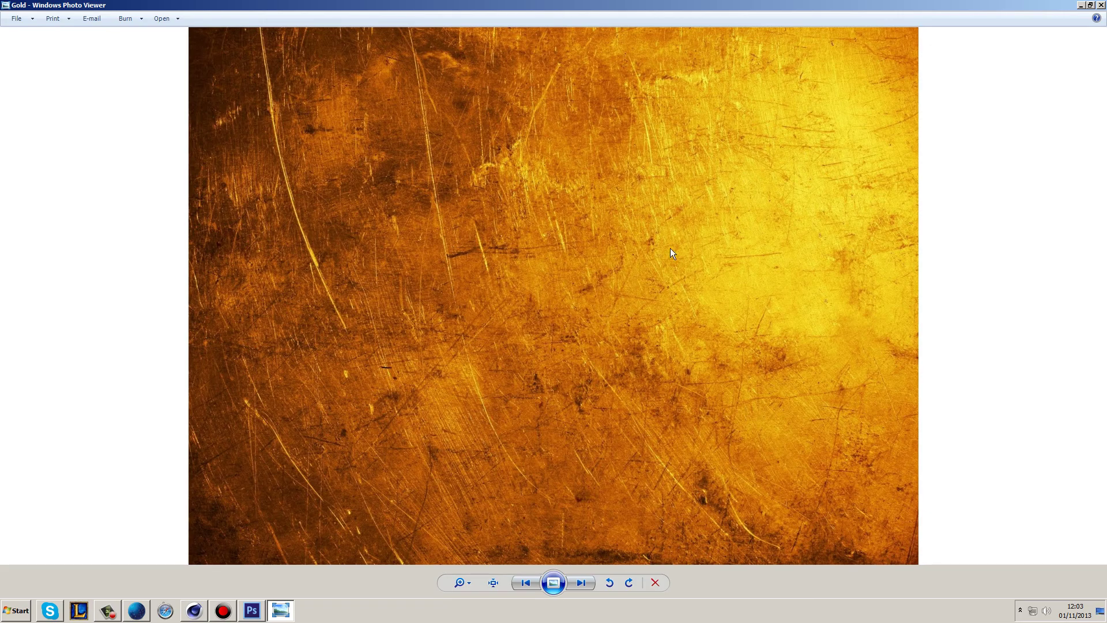
{"action": "key", "text": "alt+F4"}
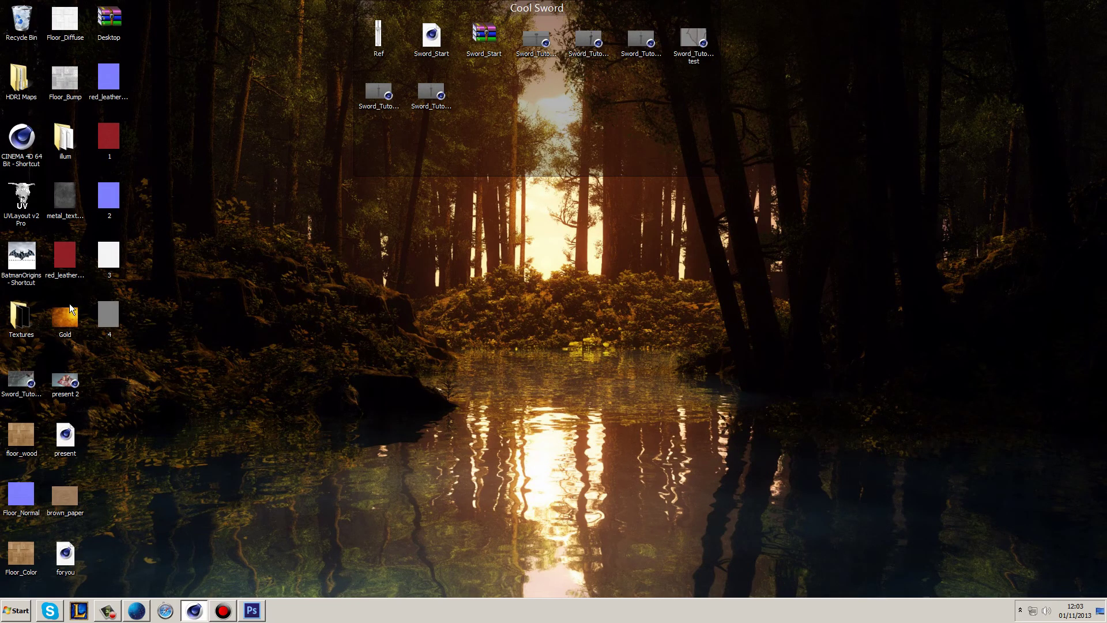
{"action": "double_click", "coordinate": [78, 205]}
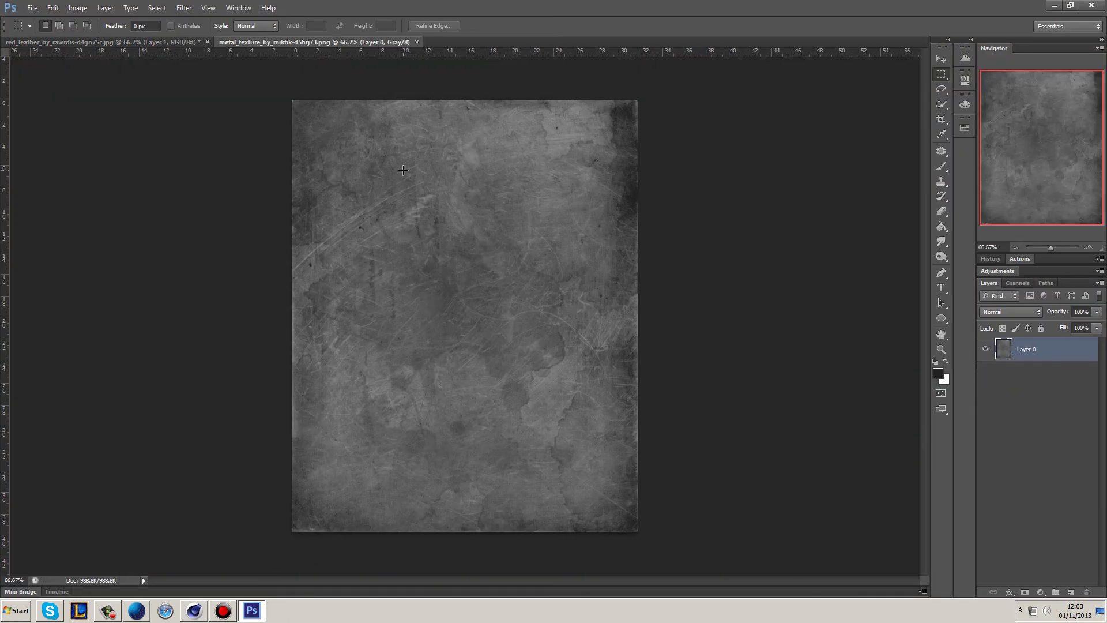
{"action": "key", "text": "ctrl+w"}
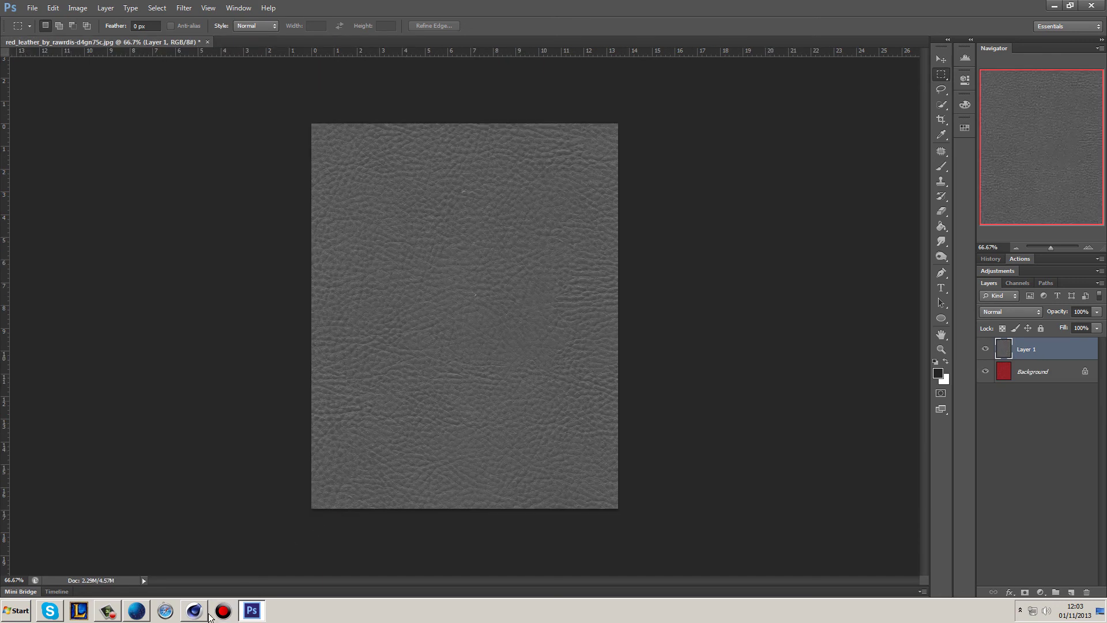
Step: Browse the Textures folder on the desktop and view the blade attachment color, diffuse and normal maps and the handle attachment bump map
{"action": "left_click", "coordinate": [252, 610]}
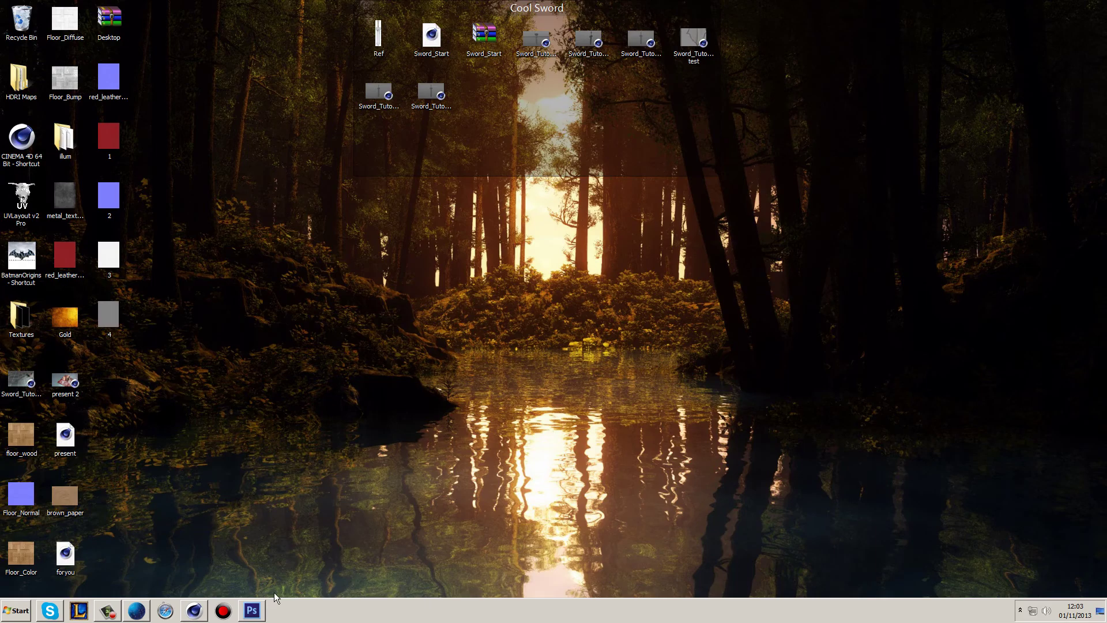
{"action": "double_click", "coordinate": [25, 322]}
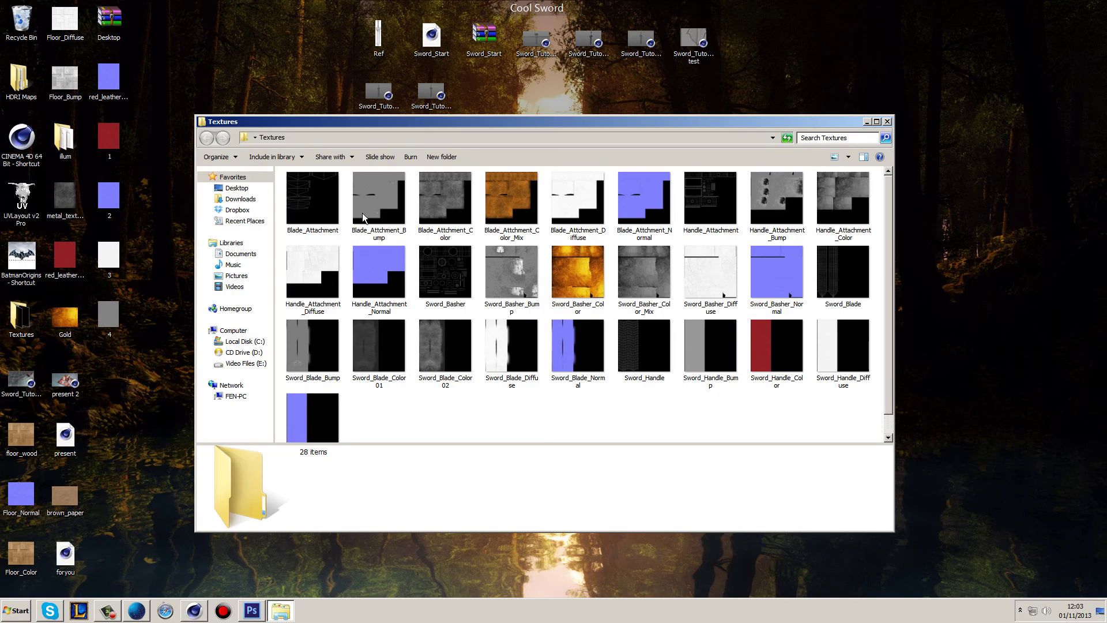
{"action": "double_click", "coordinate": [473, 120]}
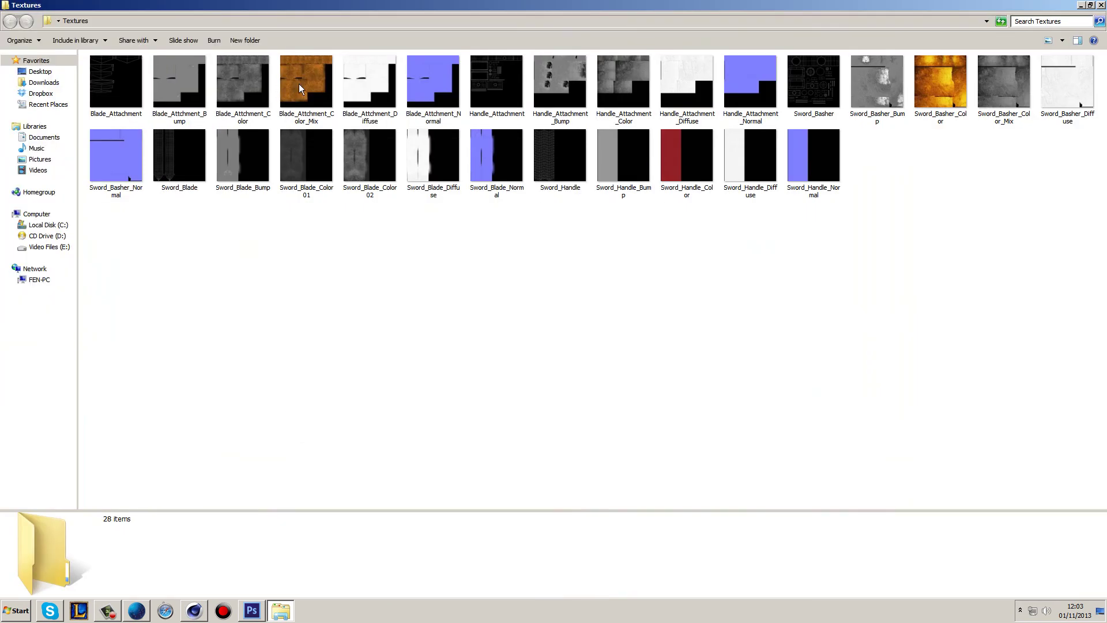
{"action": "double_click", "coordinate": [255, 85]}
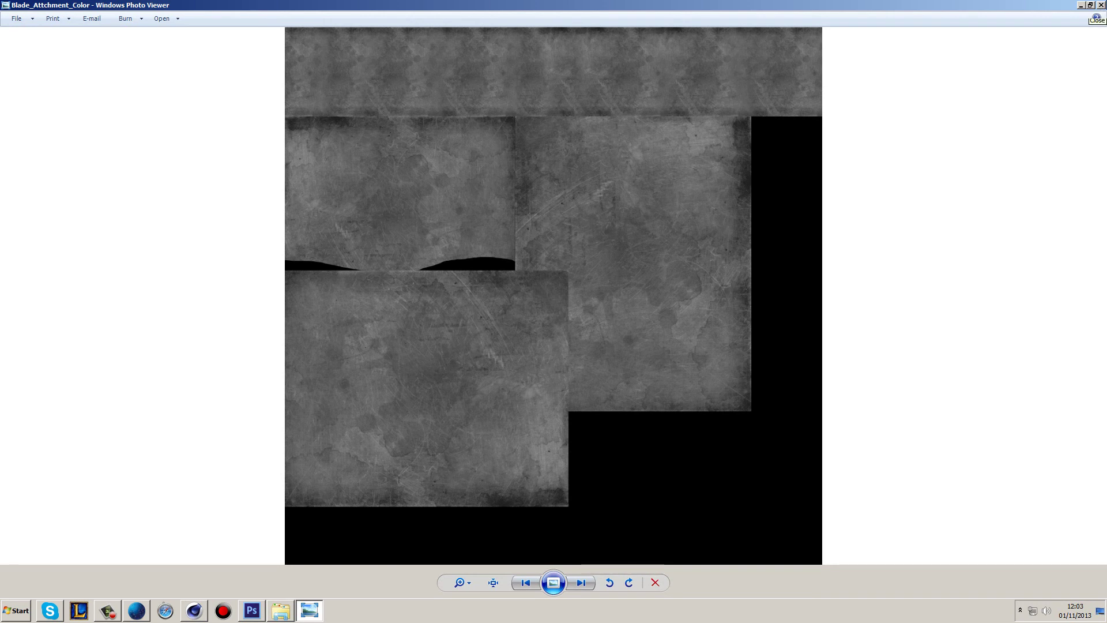
{"action": "left_click", "coordinate": [1099, 6]}
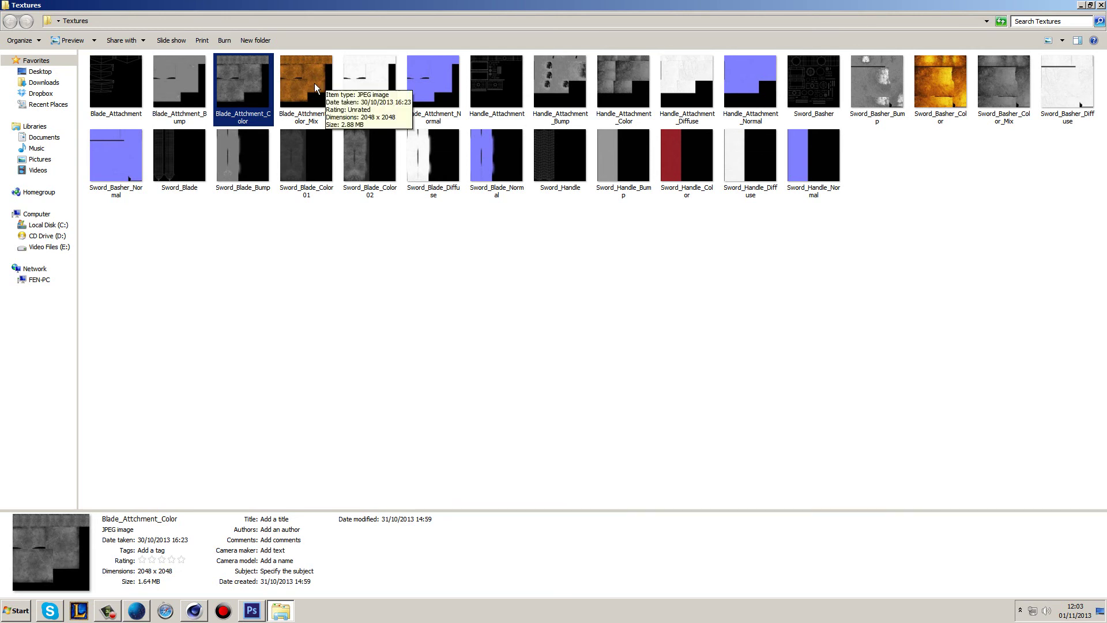
{"action": "left_click", "coordinate": [370, 97]}
{"action": "double_click", "coordinate": [369, 98]}
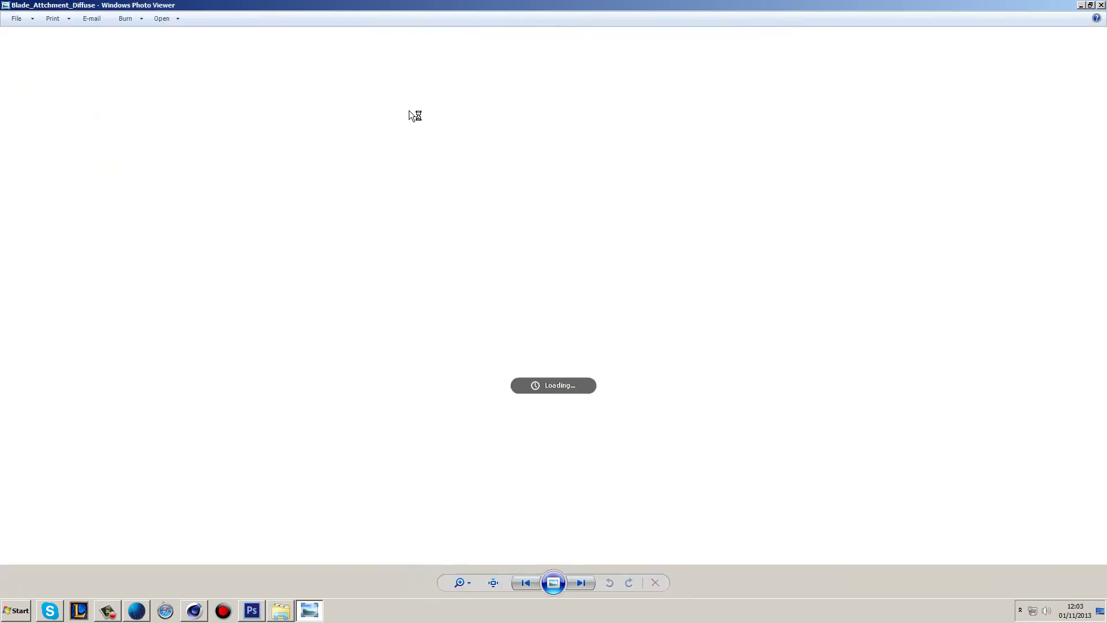
{"action": "left_click", "coordinate": [1097, 5]}
{"action": "double_click", "coordinate": [418, 78]}
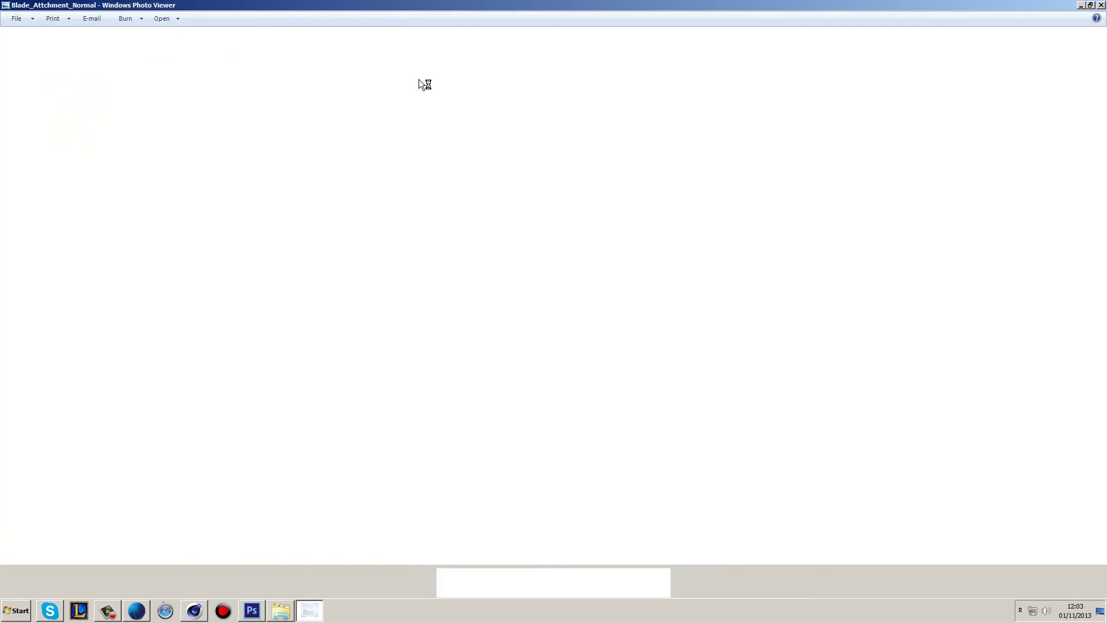
{"action": "key", "text": "alt+F4"}
{"action": "double_click", "coordinate": [565, 80]}
{"action": "left_click", "coordinate": [1100, 6]}
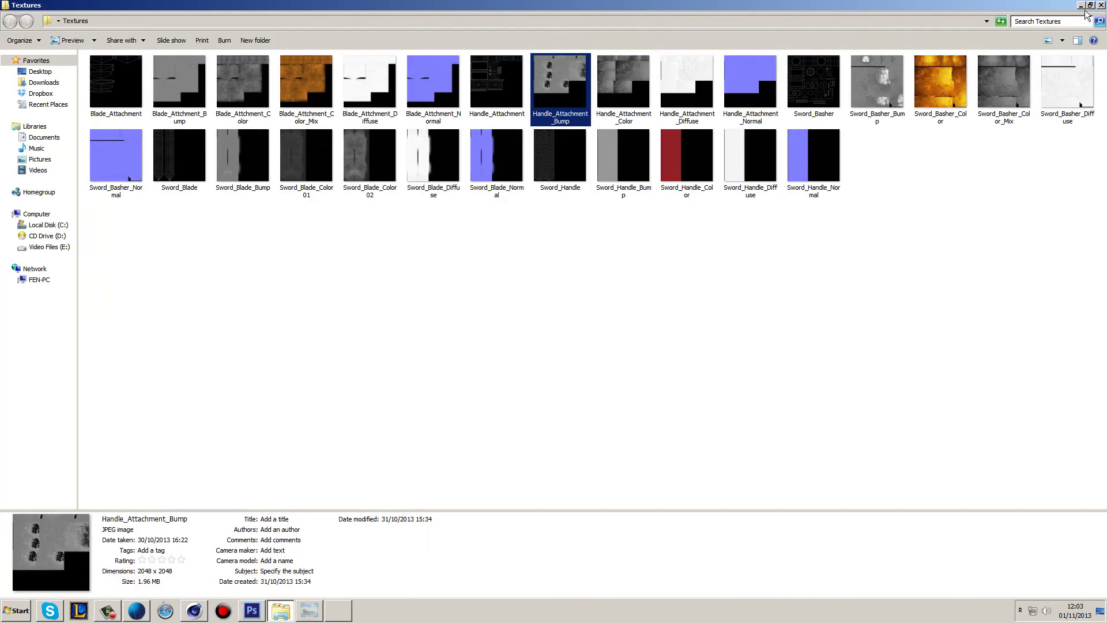
{"action": "left_click", "coordinate": [1102, 6]}
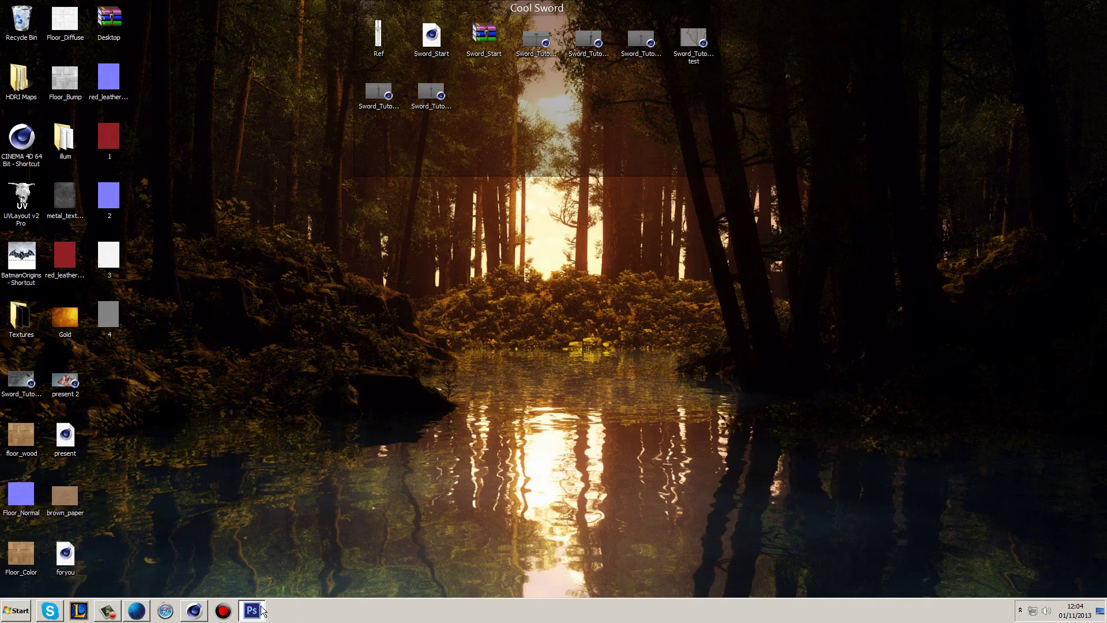
Step: Switch to Cinema 4D and load 1.jpg from the Desktop as the Color texture of material 1
{"action": "left_click", "coordinate": [190, 612]}
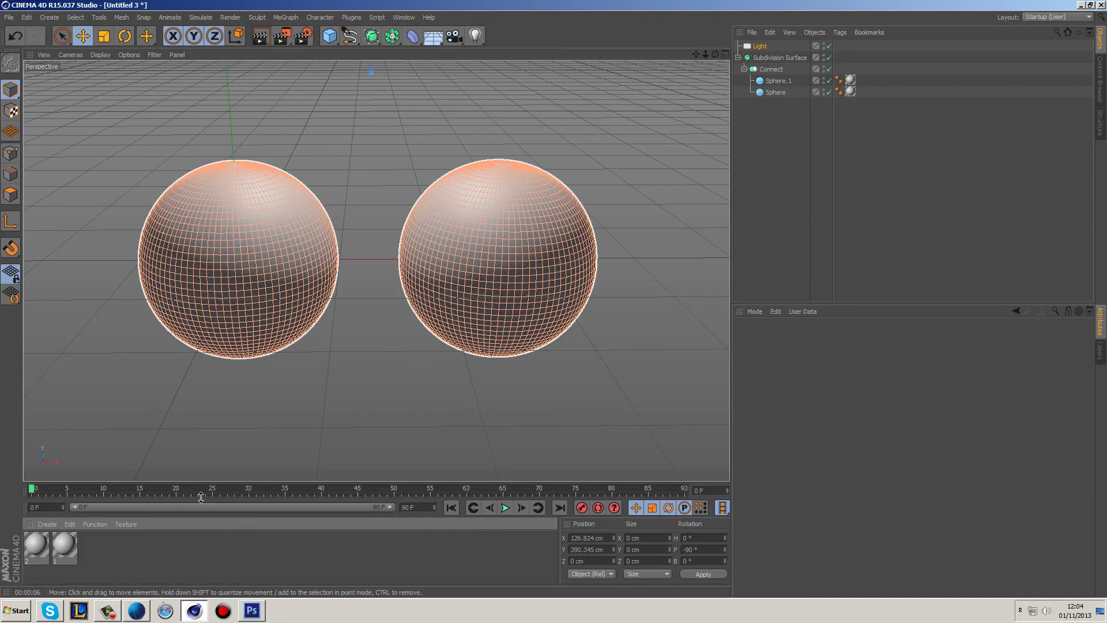
{"action": "double_click", "coordinate": [61, 545]}
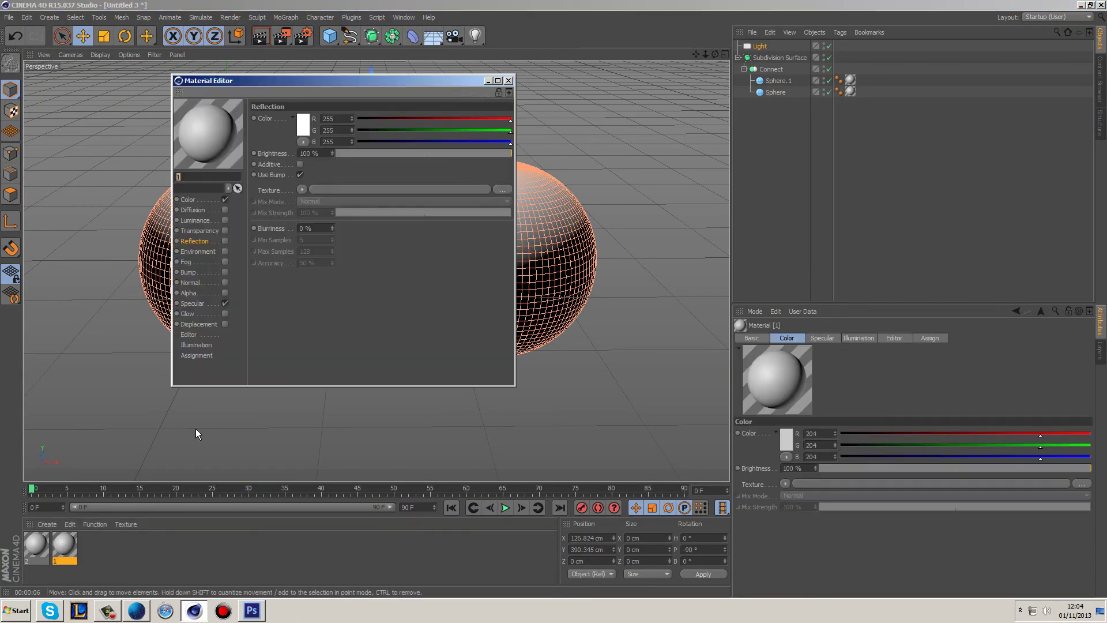
{"action": "left_click", "coordinate": [211, 201]}
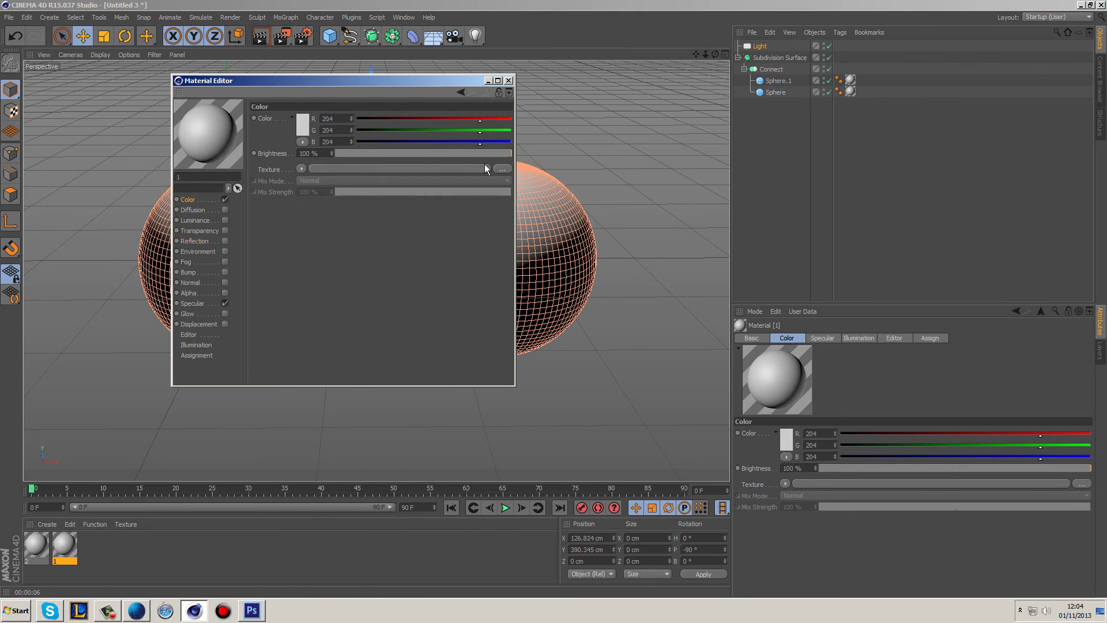
{"action": "left_click", "coordinate": [502, 169]}
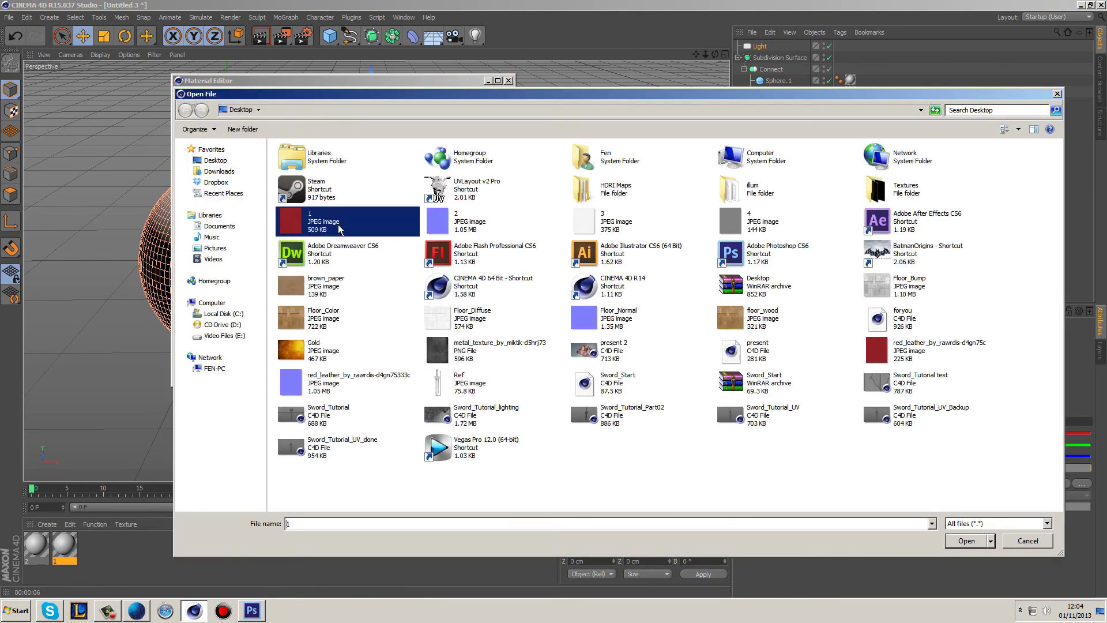
{"action": "double_click", "coordinate": [338, 230]}
{"action": "left_click", "coordinate": [606, 335]}
{"action": "left_click", "coordinate": [508, 81]}
Step: Load 1.jpg from the Desktop as the Color texture of material 2
{"action": "double_click", "coordinate": [36, 545]}
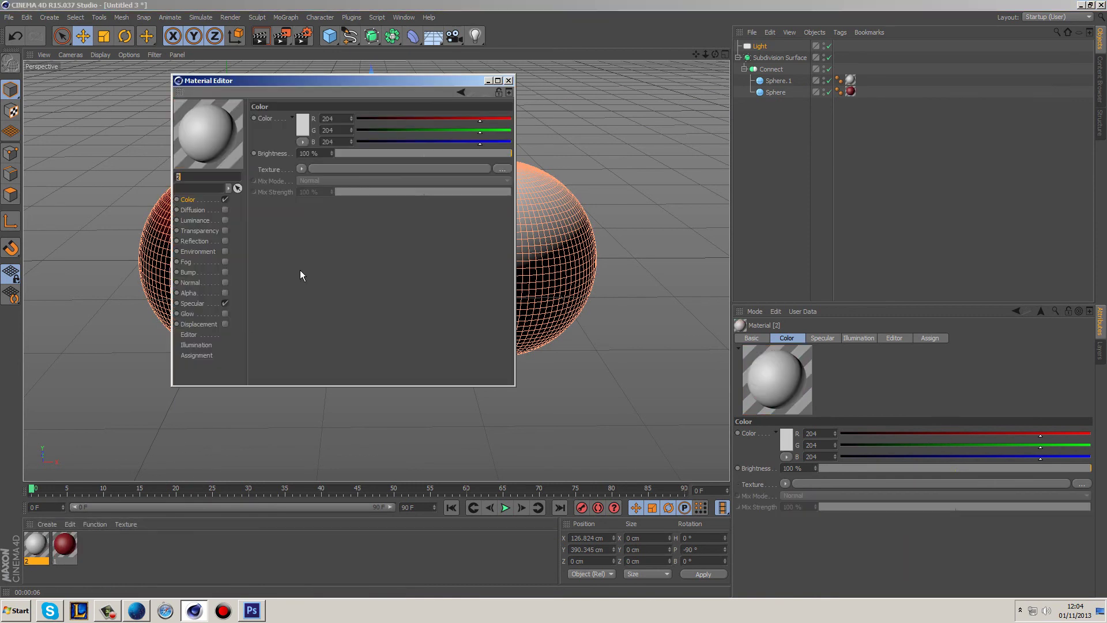
{"action": "left_click", "coordinate": [497, 167]}
{"action": "double_click", "coordinate": [326, 222]}
{"action": "left_click", "coordinate": [614, 337]}
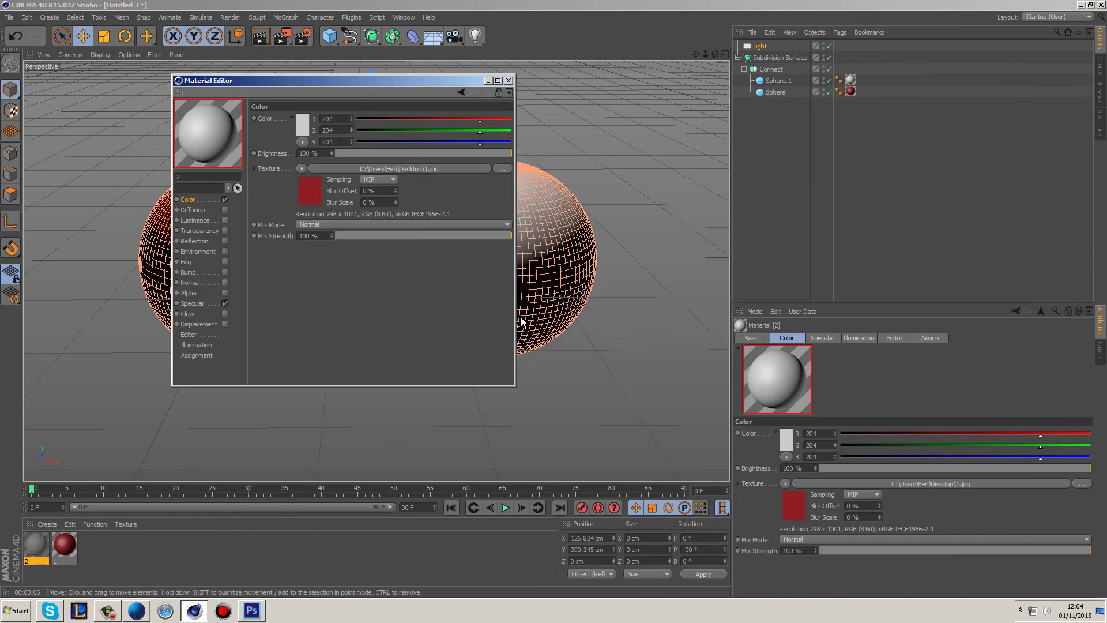
Step: Enable the Diffusion channel of material 2 with 3.jpg from the Desktop as its texture and set the mix mode to Multiply
{"action": "left_click", "coordinate": [225, 209]}
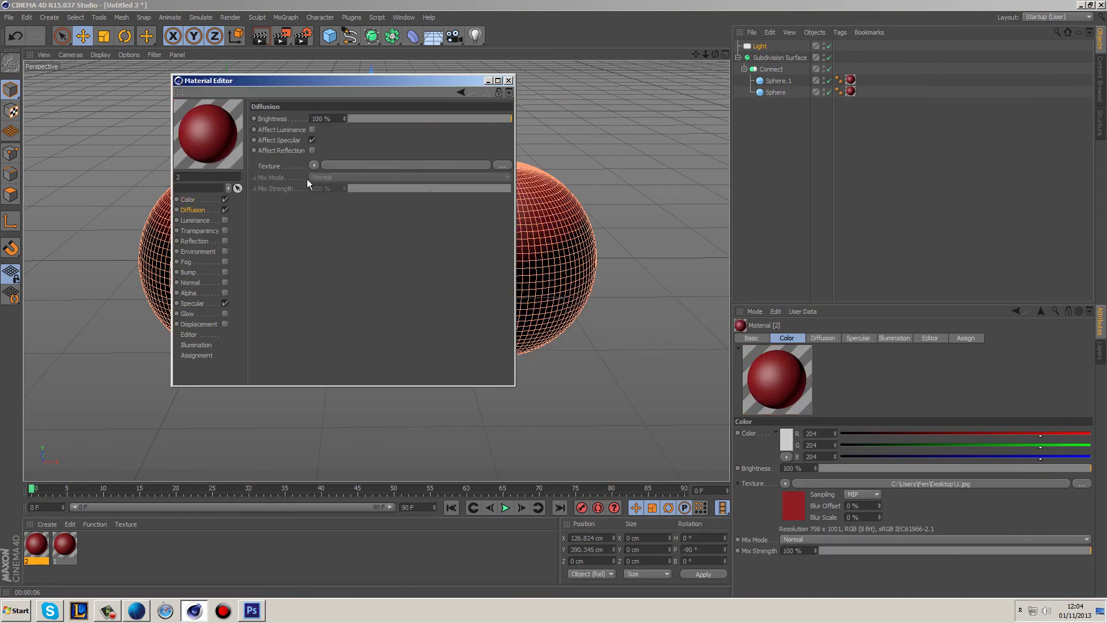
{"action": "left_click", "coordinate": [504, 167]}
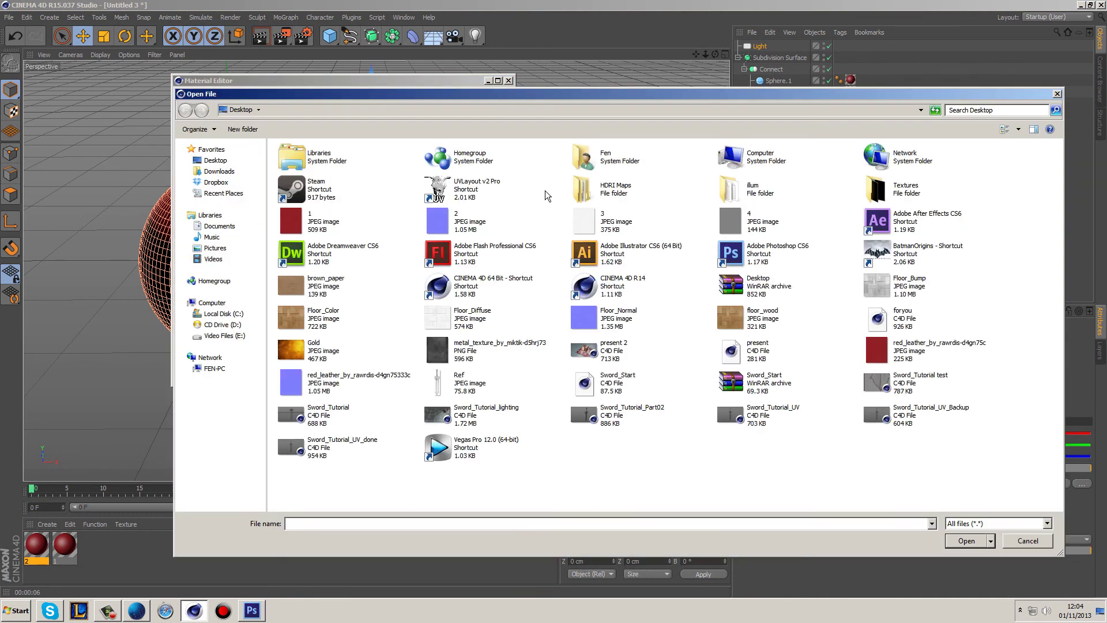
{"action": "left_click", "coordinate": [592, 216]}
{"action": "left_click", "coordinate": [966, 540]}
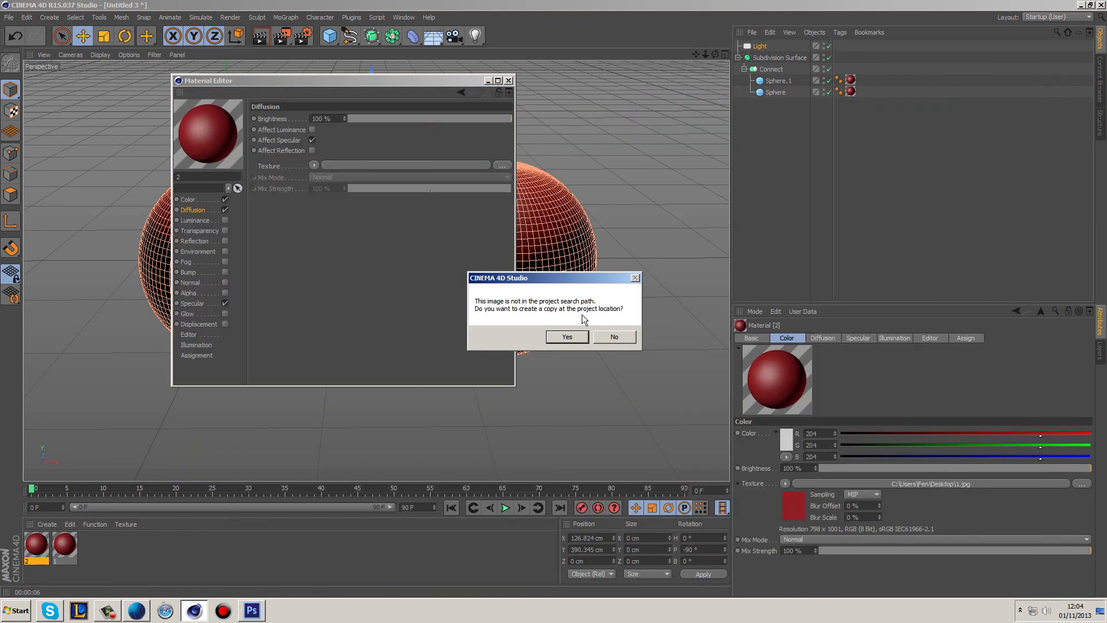
{"action": "left_click", "coordinate": [615, 337]}
{"action": "left_click", "coordinate": [322, 222]}
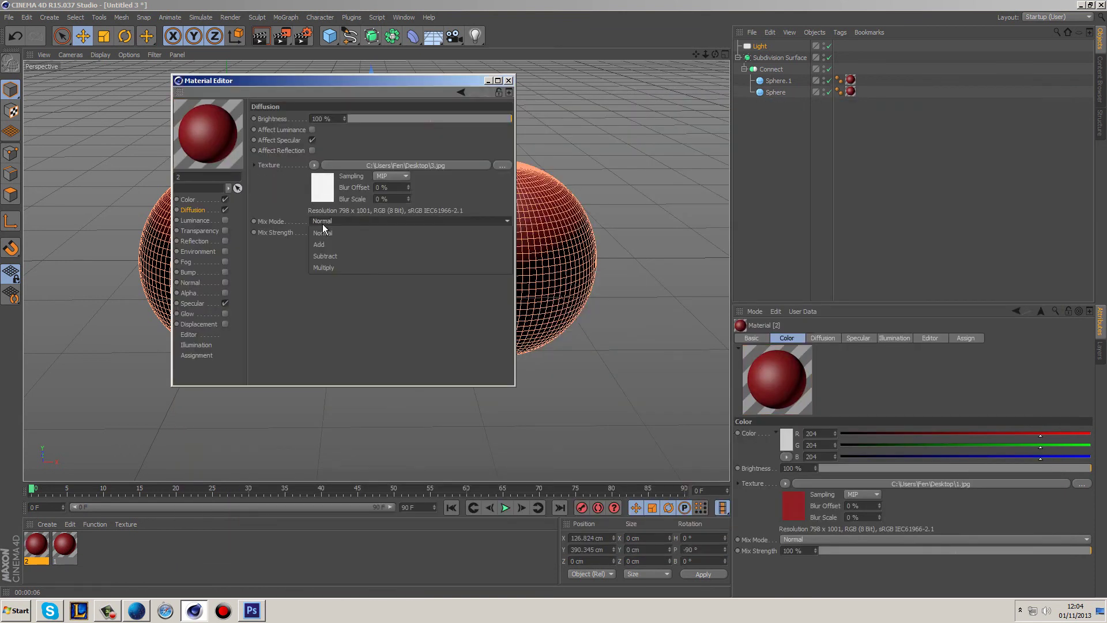
{"action": "left_click", "coordinate": [342, 271]}
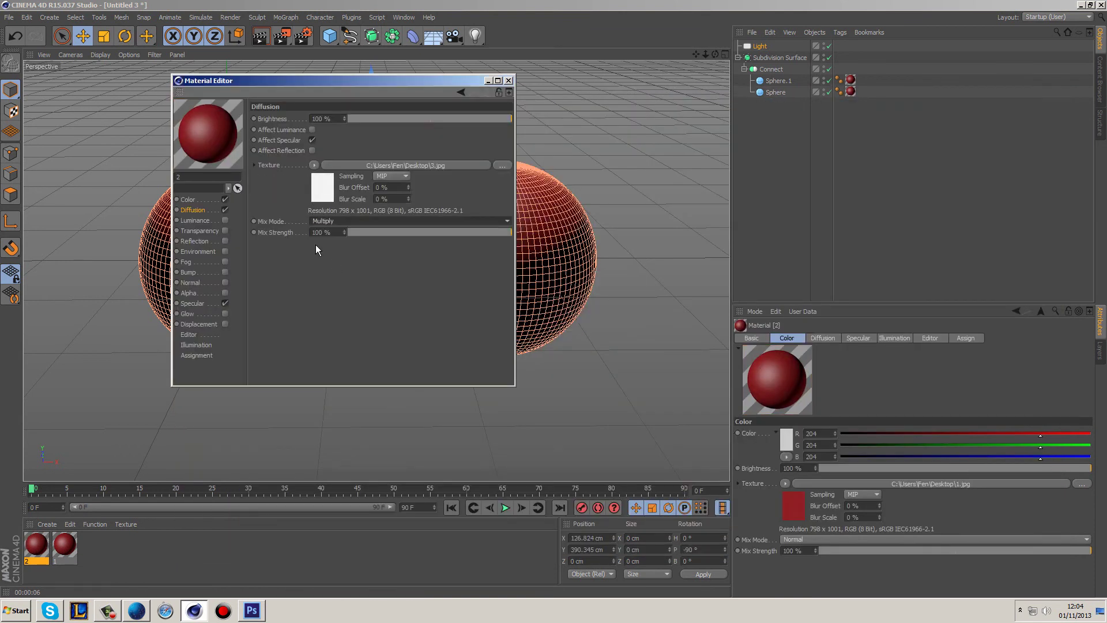
Step: Enable the Bump channel of material 2 with 4.jpg from the Desktop as its texture and slightly lower the bump strength
{"action": "left_click", "coordinate": [223, 272]}
{"action": "left_click", "coordinate": [336, 145]}
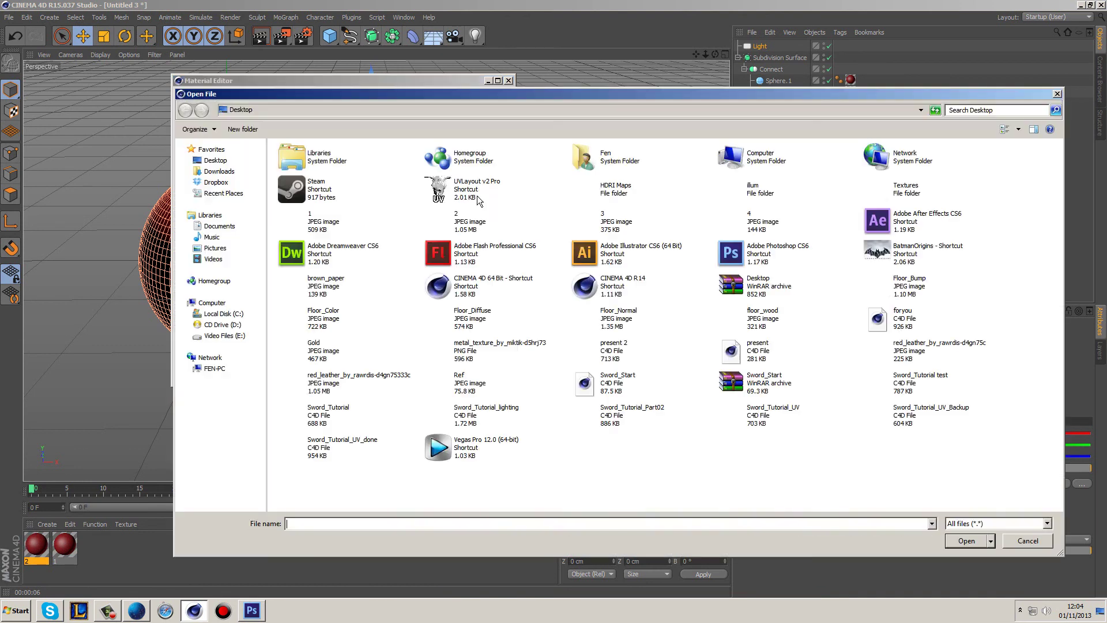
{"action": "left_click", "coordinate": [740, 228]}
{"action": "left_click", "coordinate": [964, 541]}
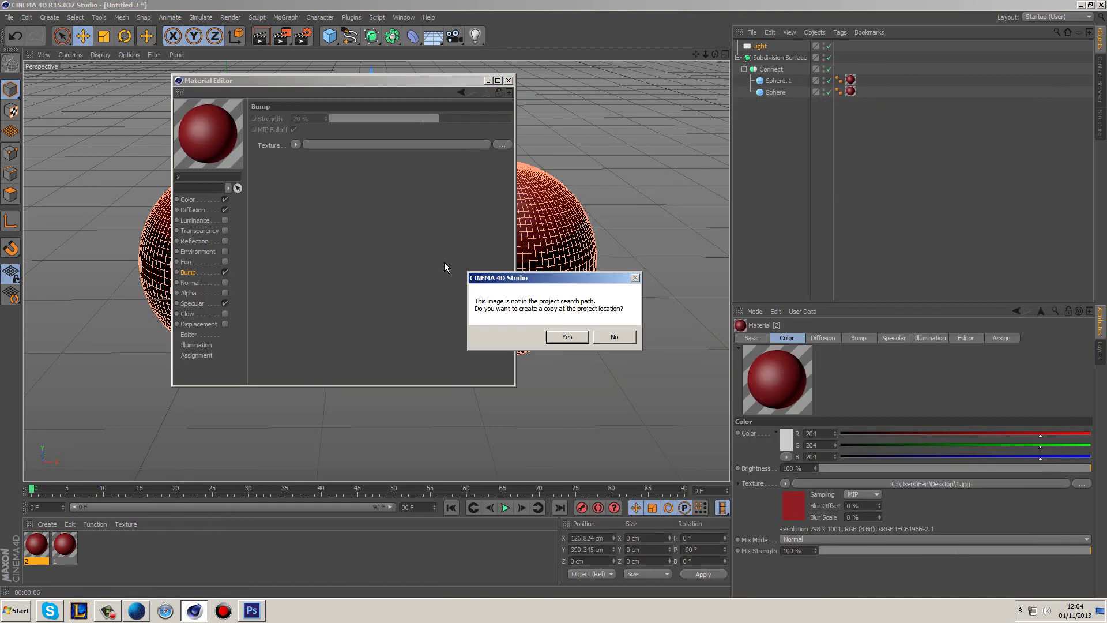
{"action": "left_click", "coordinate": [629, 338]}
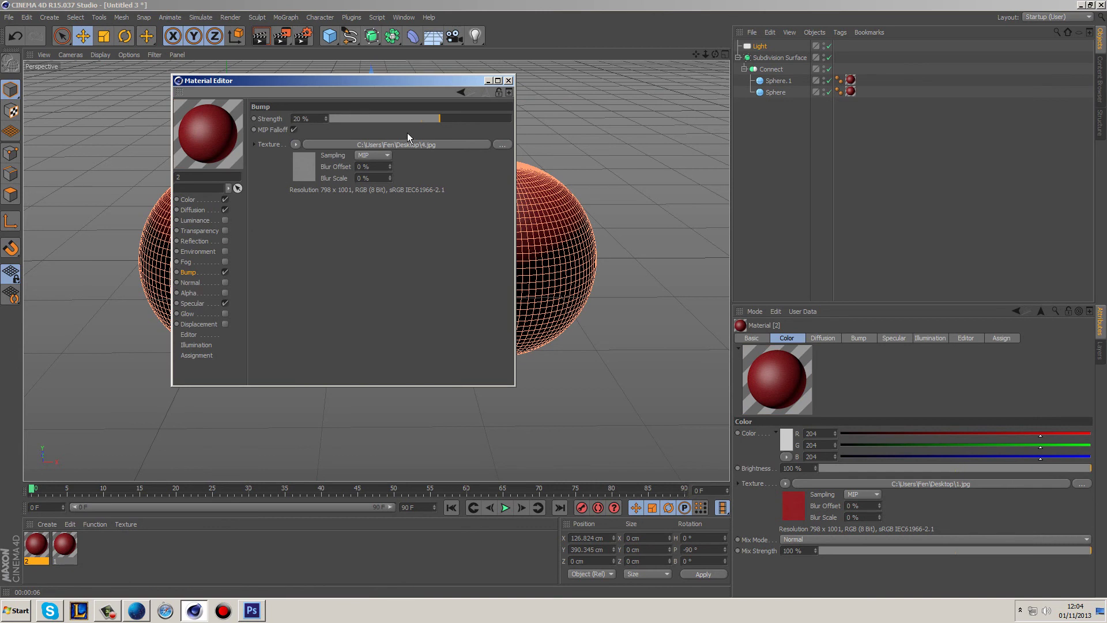
{"action": "left_click_drag", "start_coordinate": [432, 120], "coordinate": [426, 122]}
Step: Enable the Normal channel of material 2 with 2.jpg from the Desktop as its texture and render the view
{"action": "left_click", "coordinate": [226, 283]}
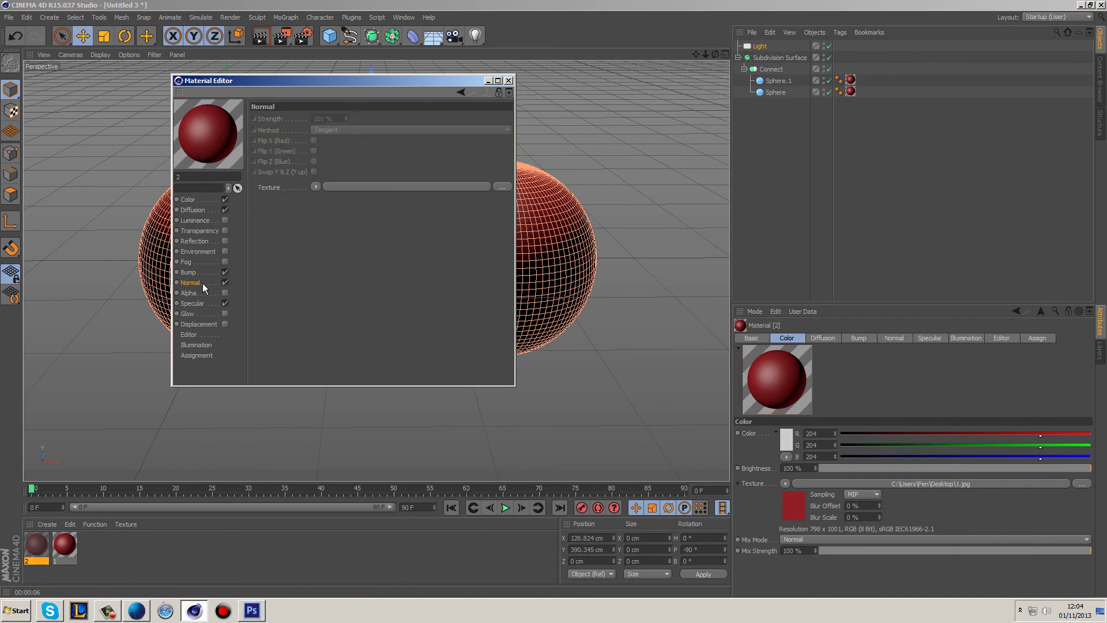
{"action": "left_click", "coordinate": [339, 185]}
{"action": "left_click", "coordinate": [439, 220]}
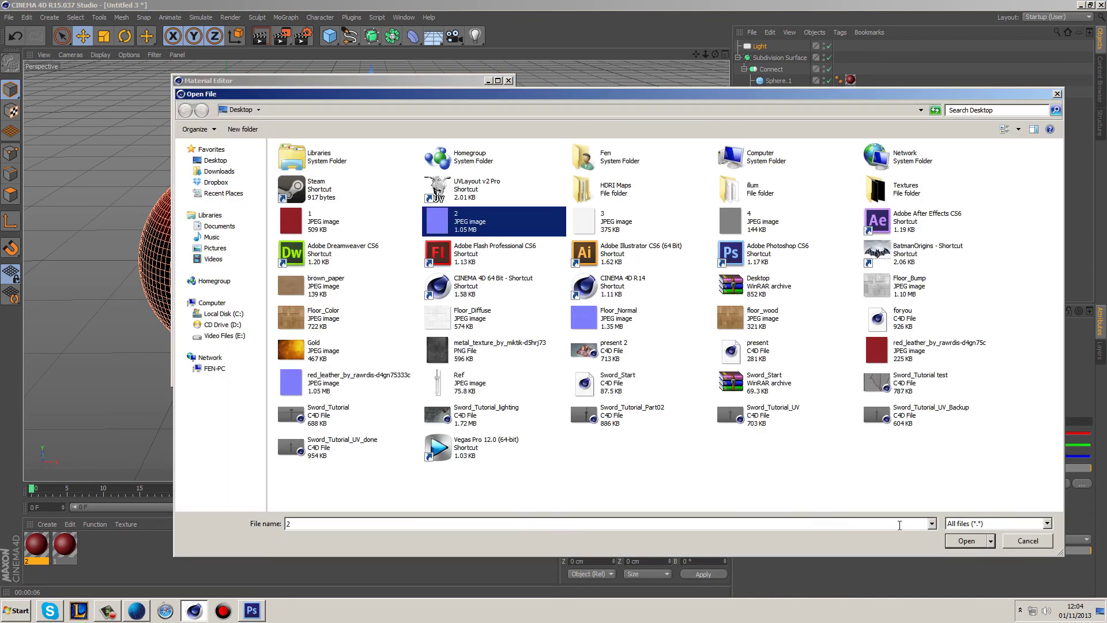
{"action": "left_click", "coordinate": [965, 541]}
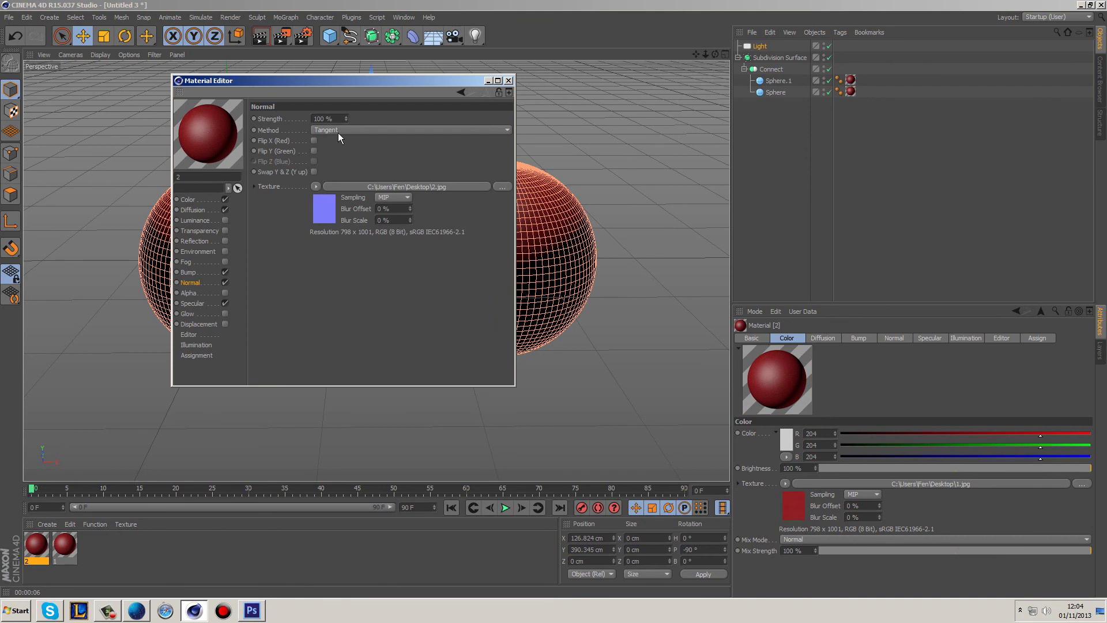
{"action": "left_click_drag", "start_coordinate": [346, 118], "coordinate": [346, 118]}
{"action": "left_click", "coordinate": [433, 72]}
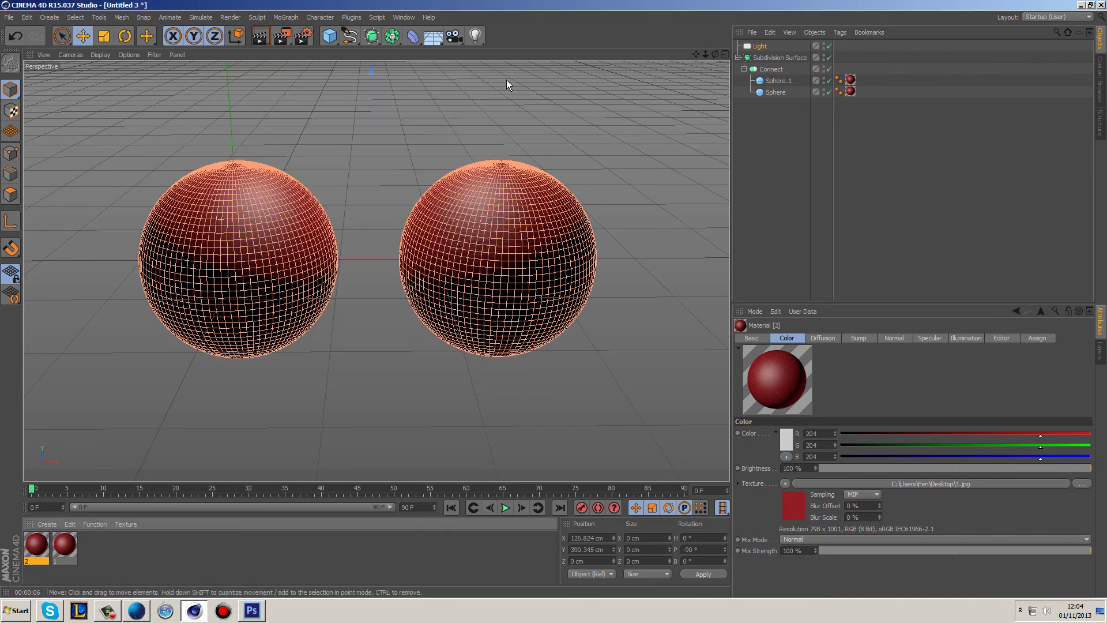
{"action": "left_click", "coordinate": [267, 35]}
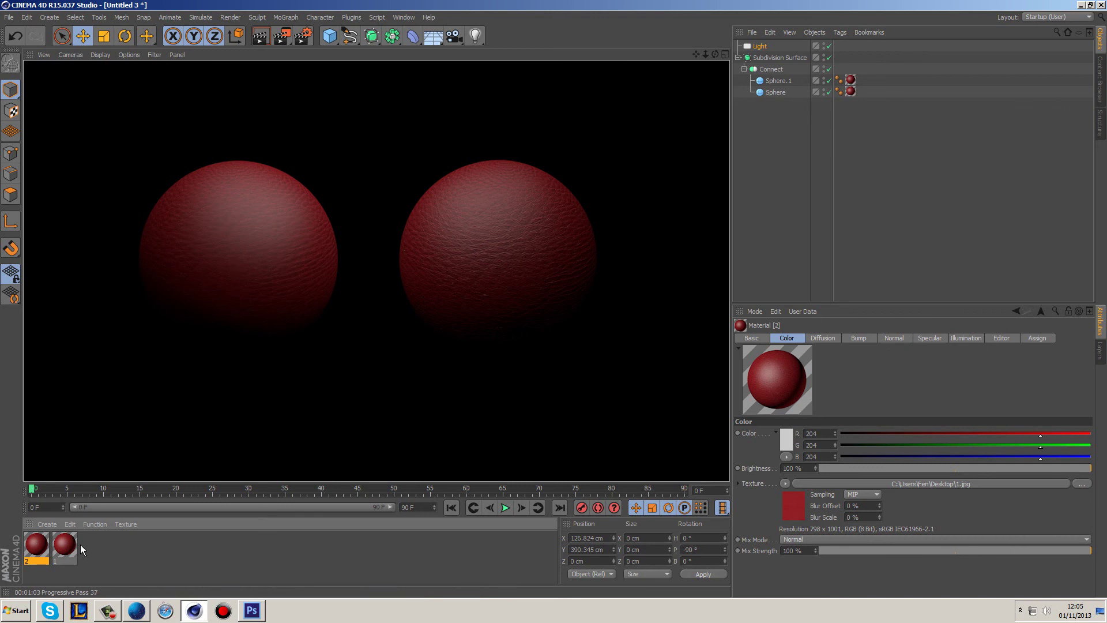
Step: Enable the Reflection channel of material 1 and set its brightness to about 26%
{"action": "double_click", "coordinate": [64, 544]}
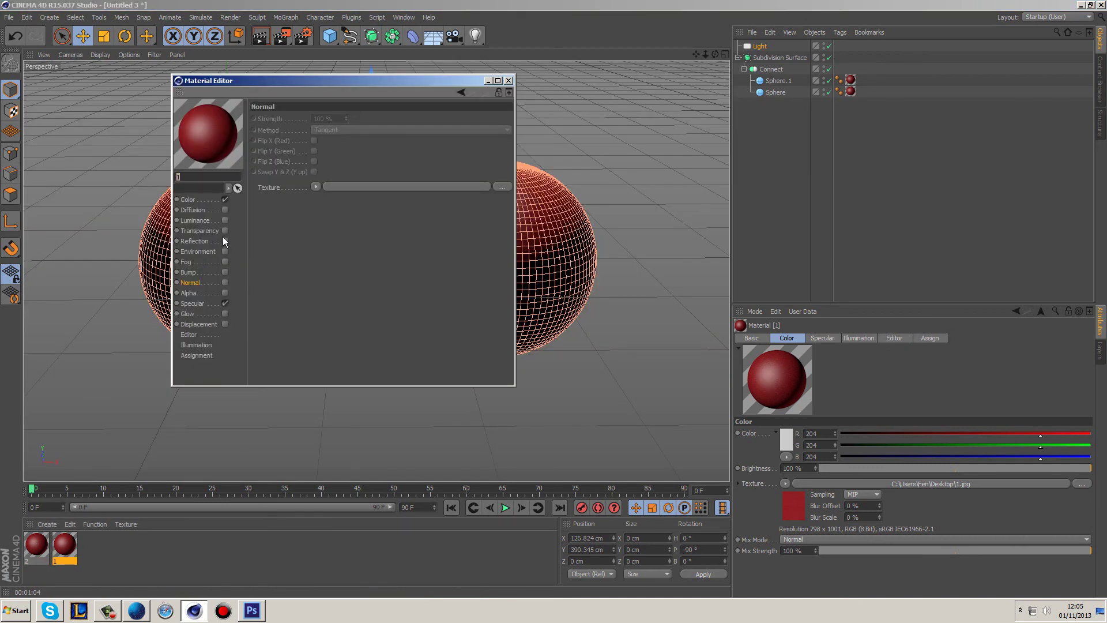
{"action": "left_click", "coordinate": [225, 241]}
{"action": "left_click", "coordinate": [376, 152]}
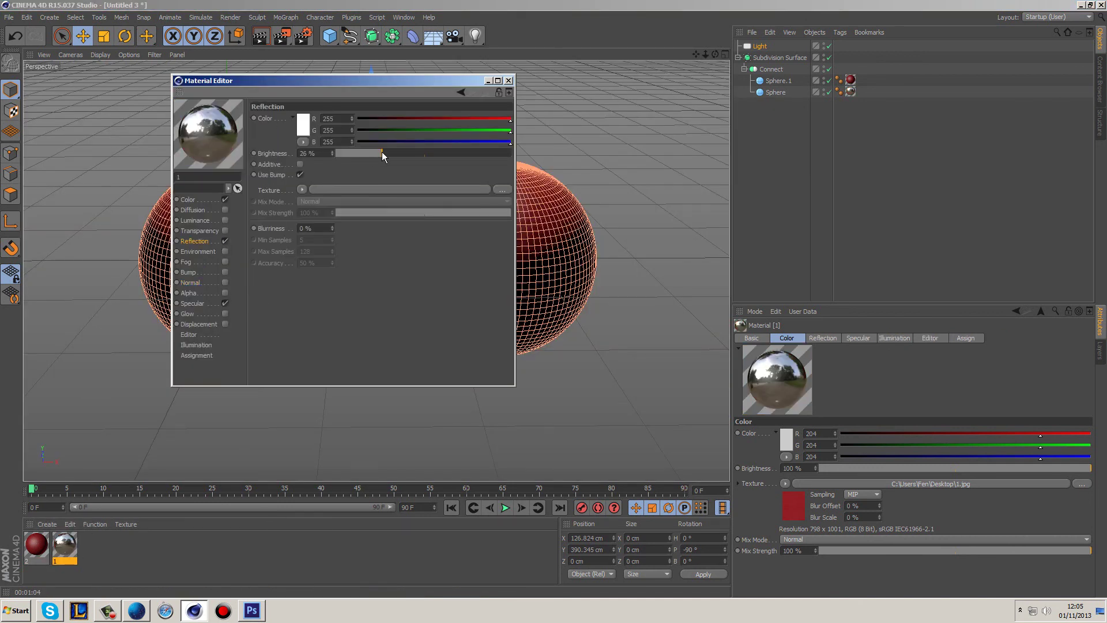
{"action": "left_click", "coordinate": [508, 80]}
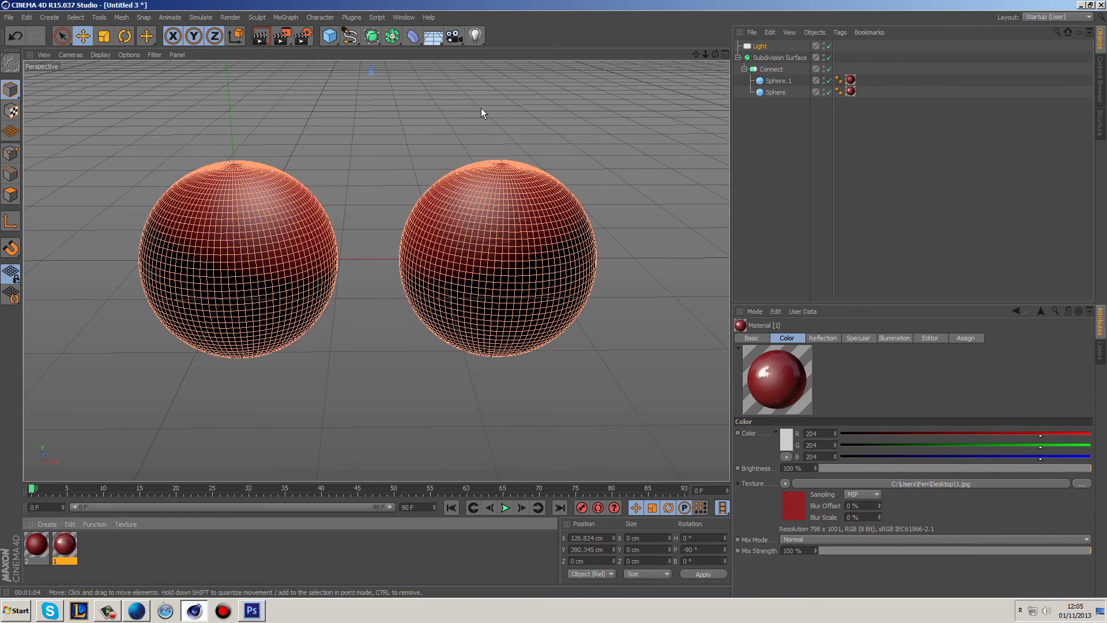
Step: Enable the Reflection channel of material 2 with about 29% brightness and render the view
{"action": "double_click", "coordinate": [37, 545]}
{"action": "left_click", "coordinate": [225, 241]}
{"action": "left_click", "coordinate": [361, 153]}
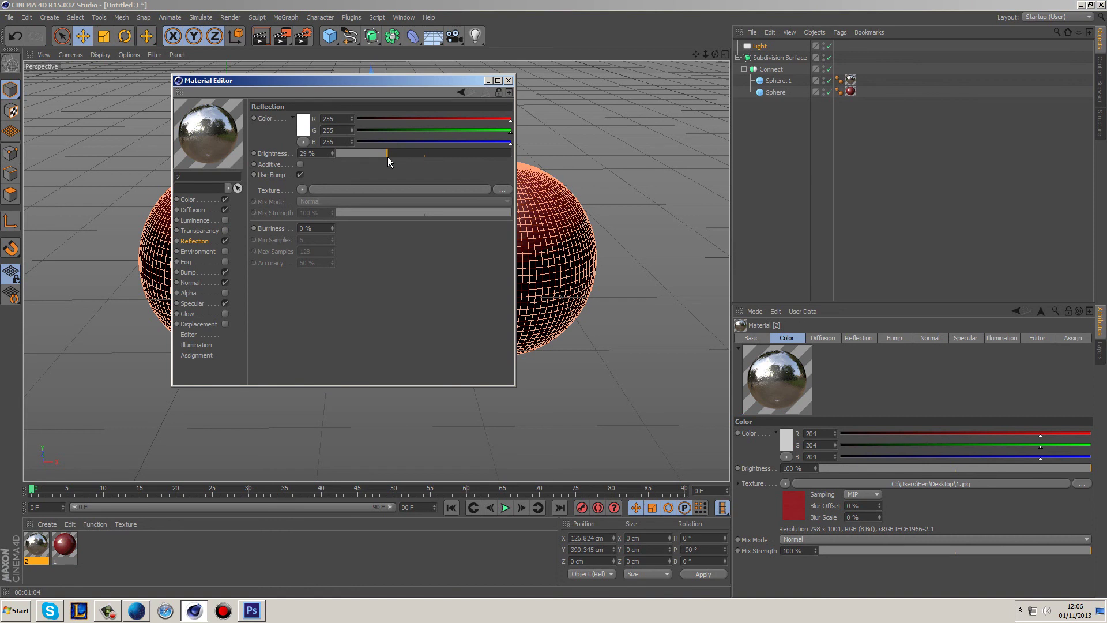
{"action": "left_click", "coordinate": [508, 80]}
{"action": "left_click", "coordinate": [262, 37]}
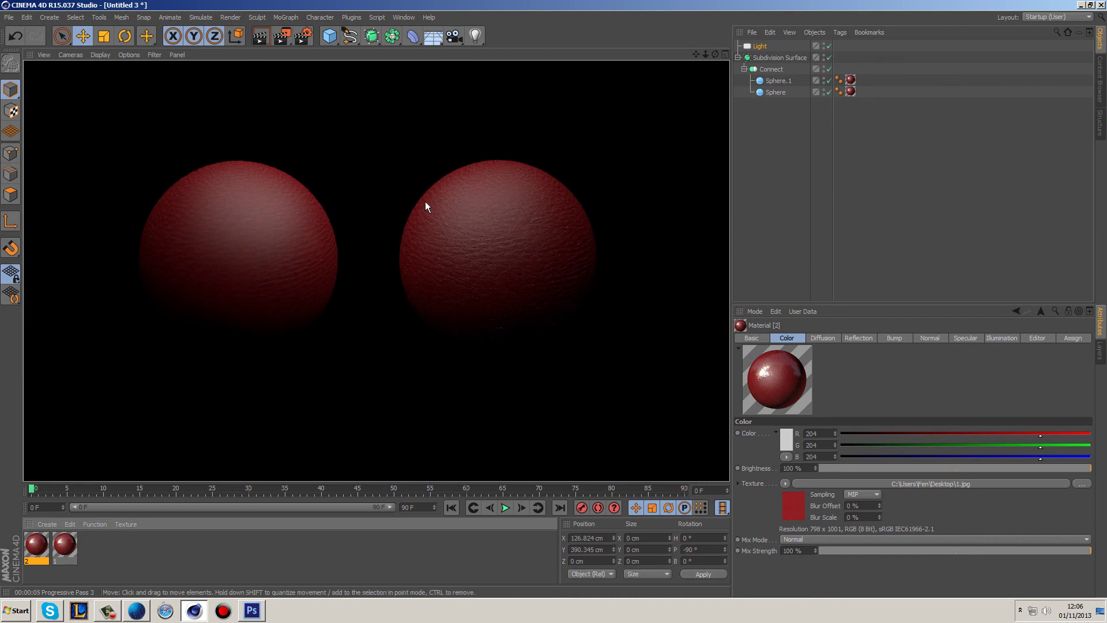
Step: Turn on Show in Reflection and Show in Render for the area light and render the view
{"action": "left_click", "coordinate": [760, 45]}
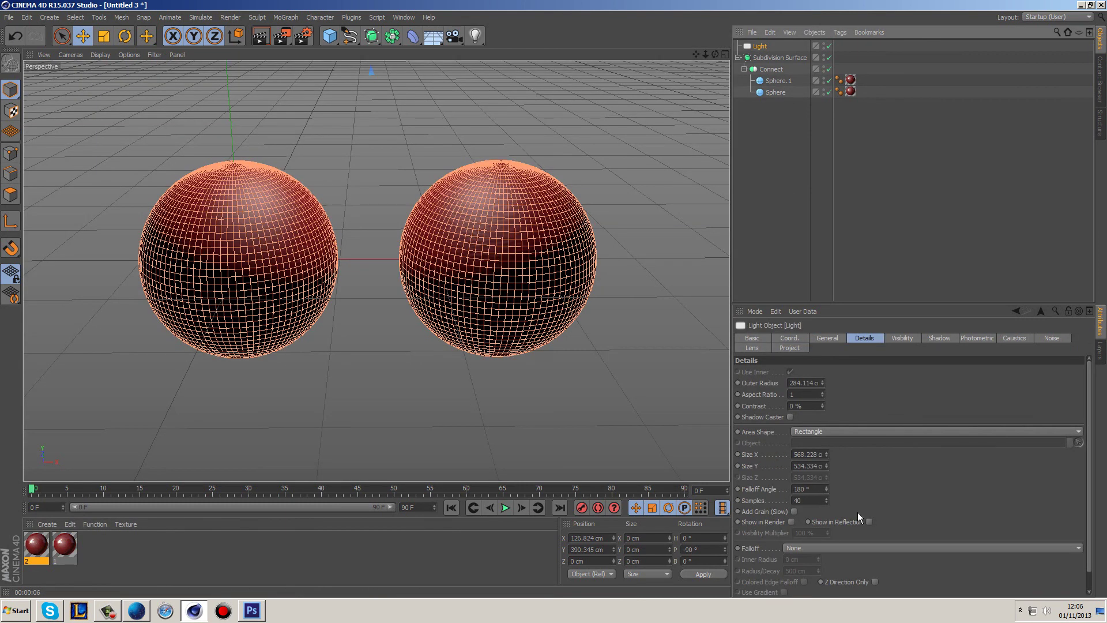
{"action": "left_click", "coordinate": [869, 521]}
{"action": "left_click", "coordinate": [791, 521]}
{"action": "left_click", "coordinate": [261, 37]}
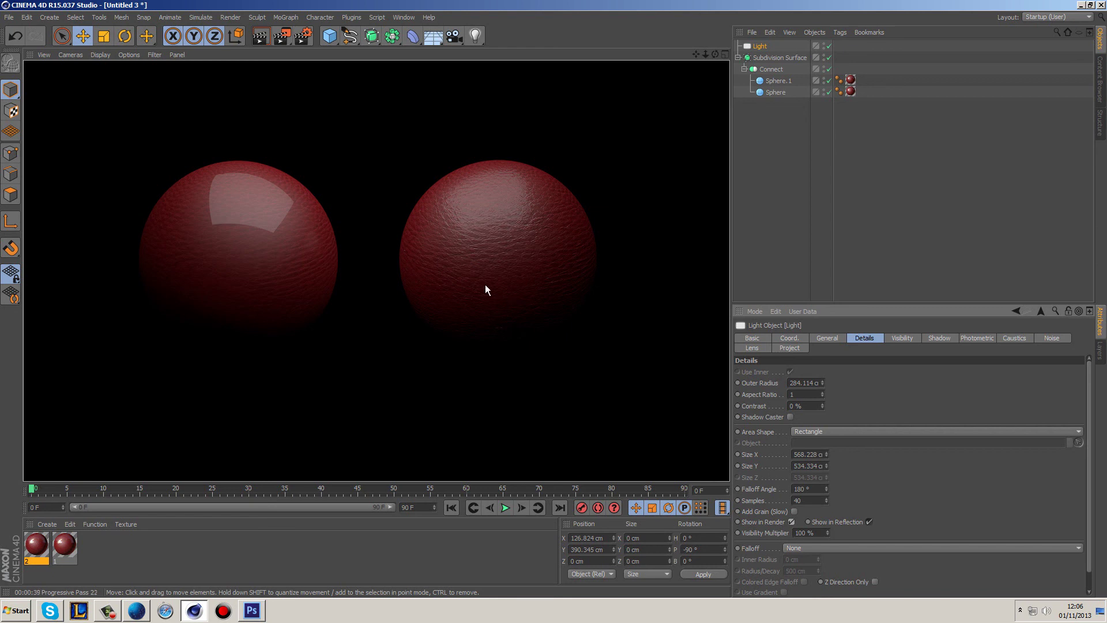
Step: Add a Physical Sky to the scene and render the view
{"action": "left_click_drag", "start_coordinate": [429, 38], "coordinate": [545, 46]}
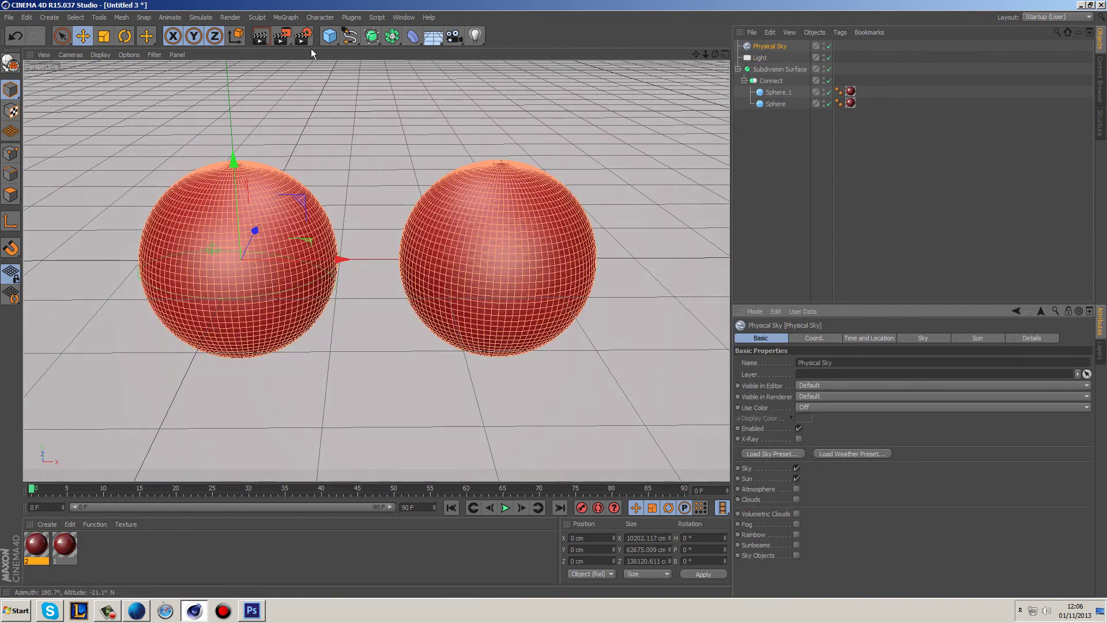
{"action": "left_click", "coordinate": [263, 38]}
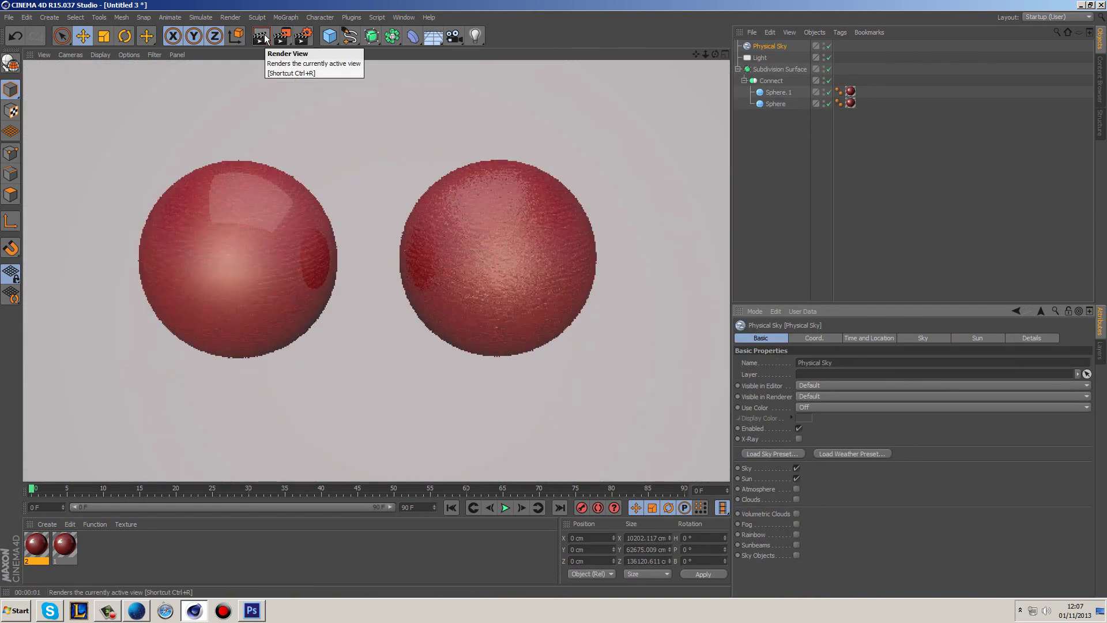